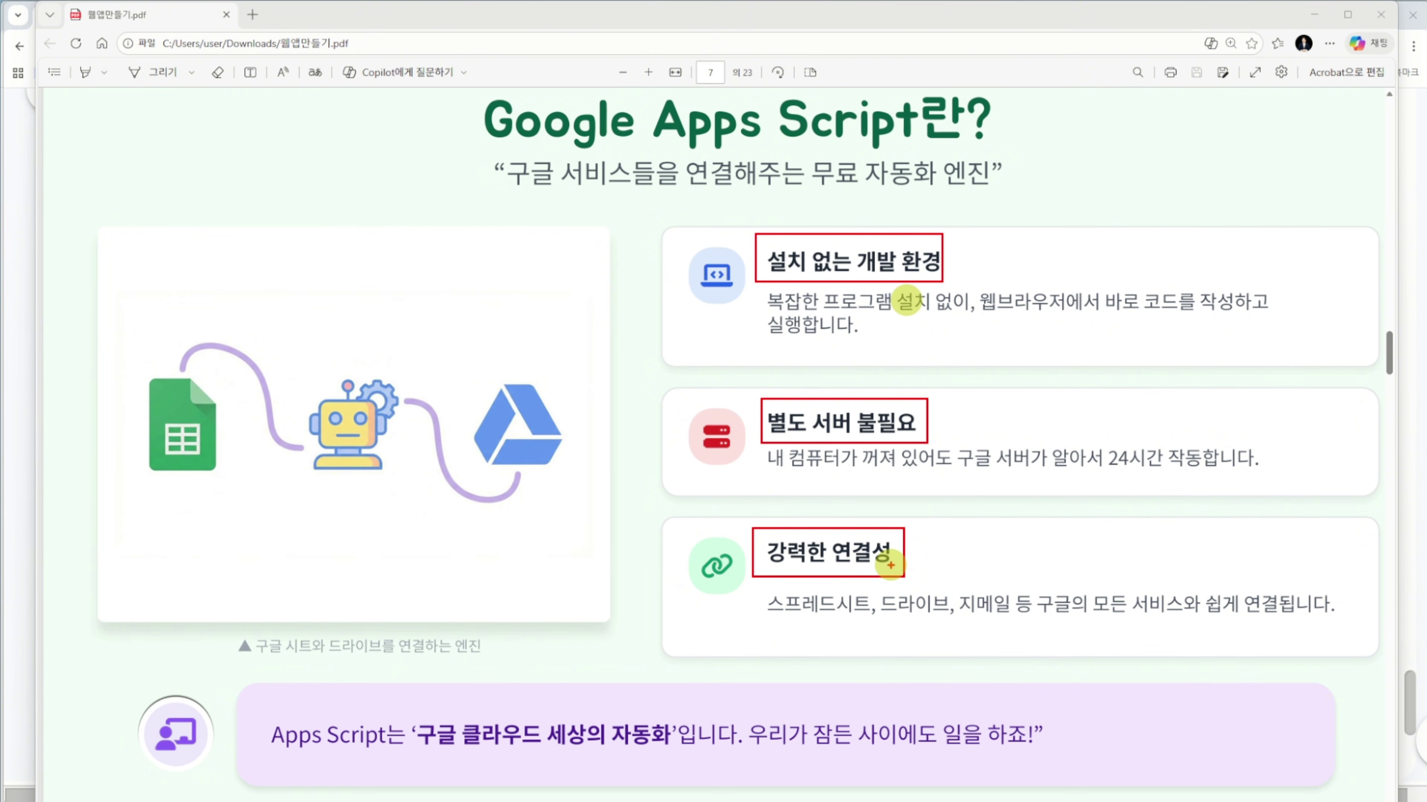
key(Escape)
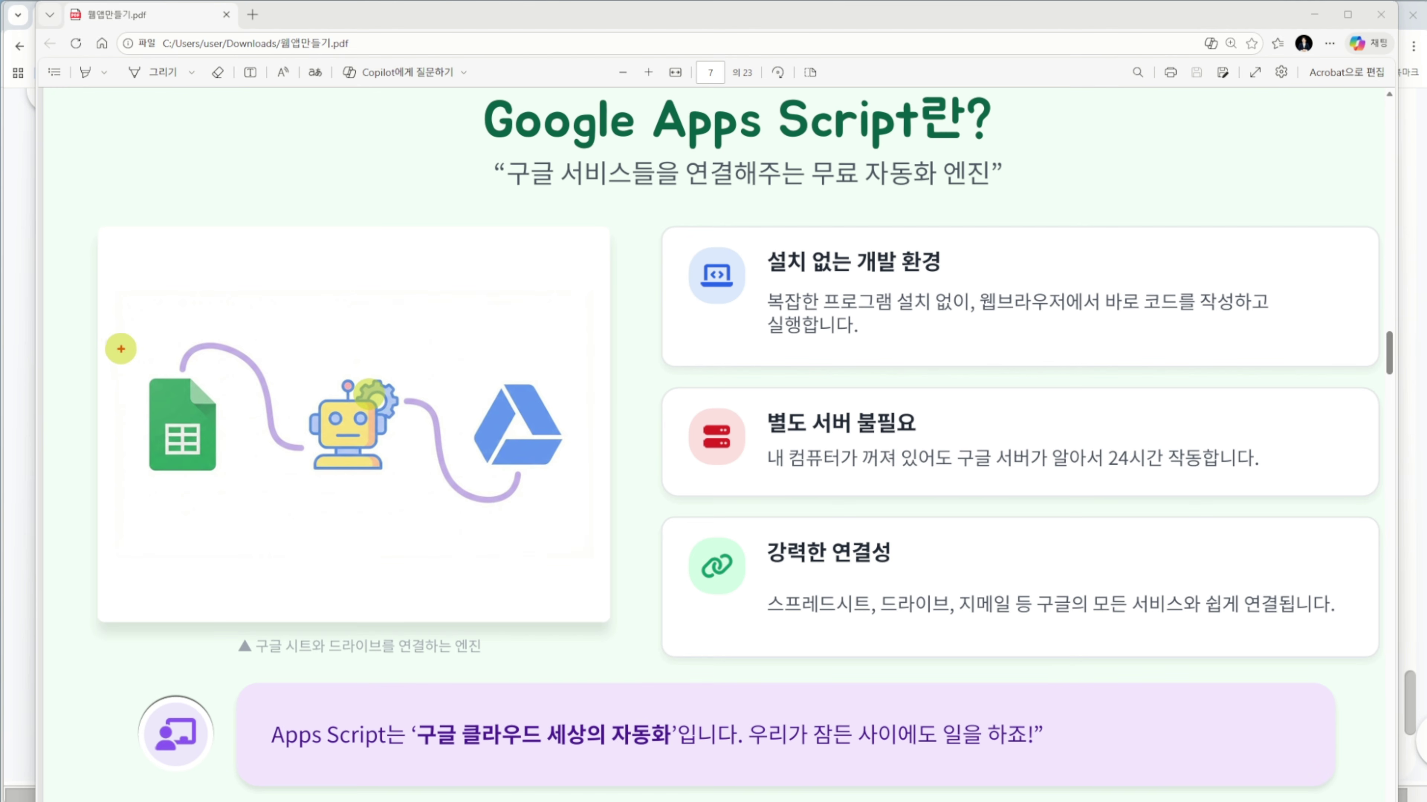
mouse_move(130, 370)
mouse_down()
mouse_move(185, 348)
mouse_move(176, 336)
mouse_up()
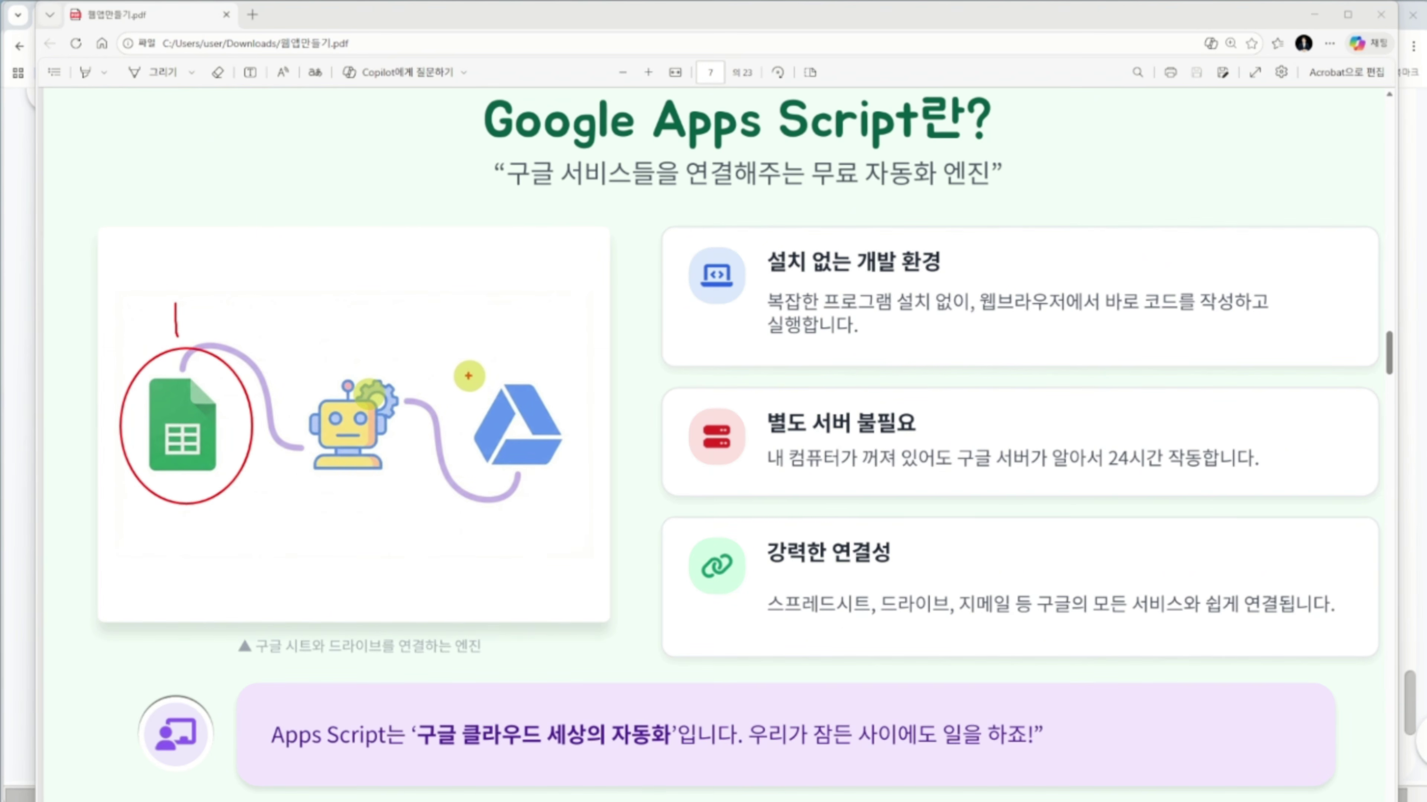
mouse_move(457, 368)
mouse_down()
mouse_move(509, 506)
mouse_move(565, 450)
mouse_move(494, 370)
mouse_move(527, 350)
mouse_up()
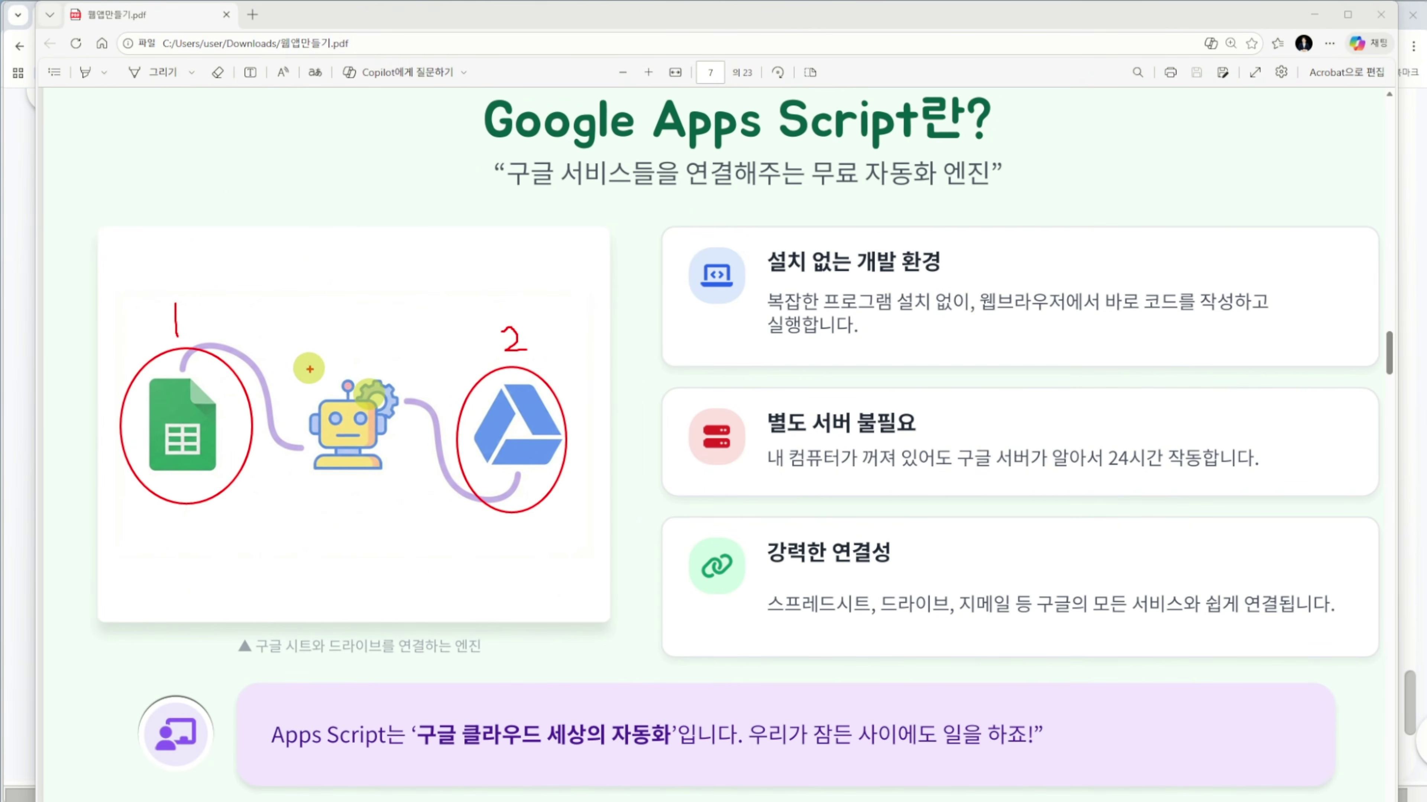
mouse_move(296, 371)
mouse_down()
mouse_move(340, 362)
mouse_move(358, 328)
mouse_move(342, 339)
mouse_up()
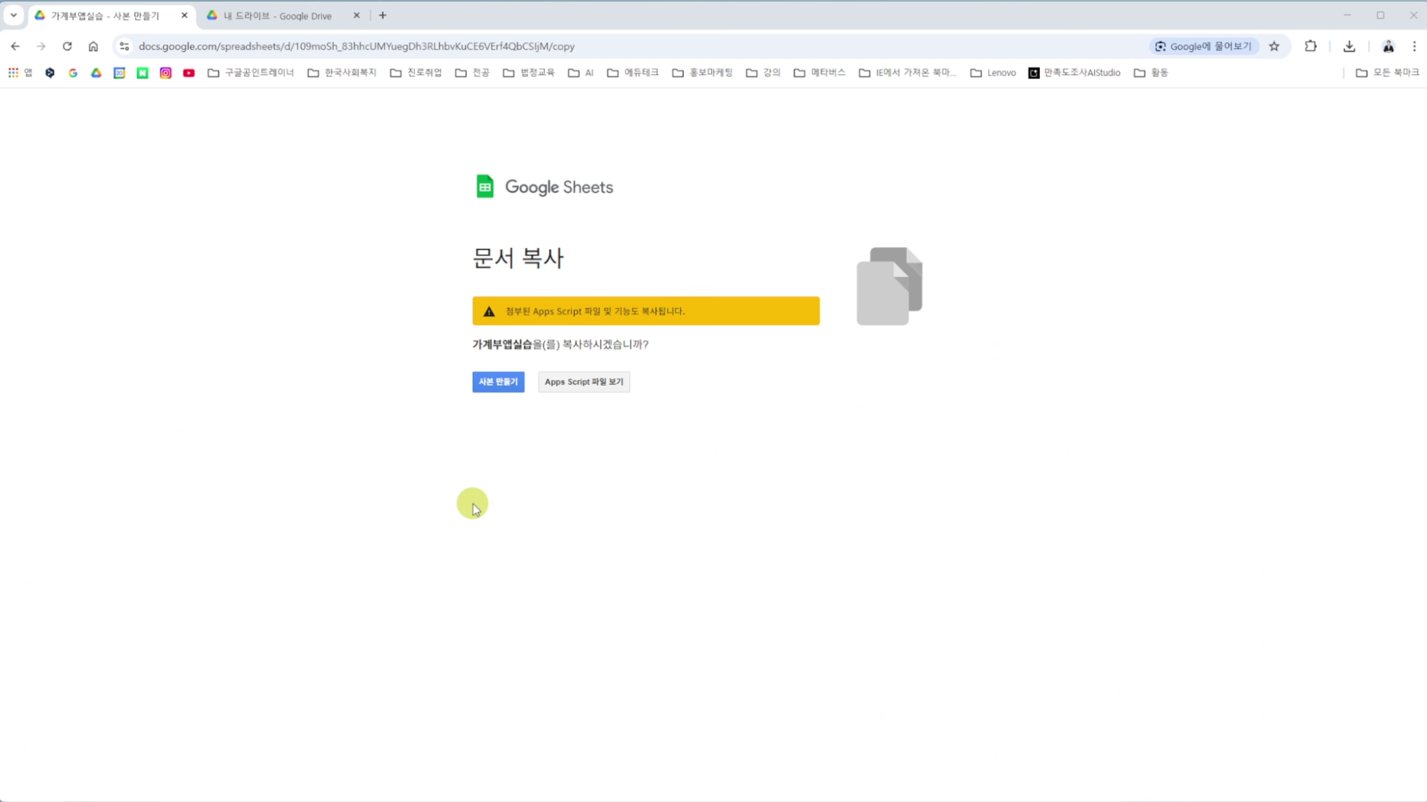
click(288, 48)
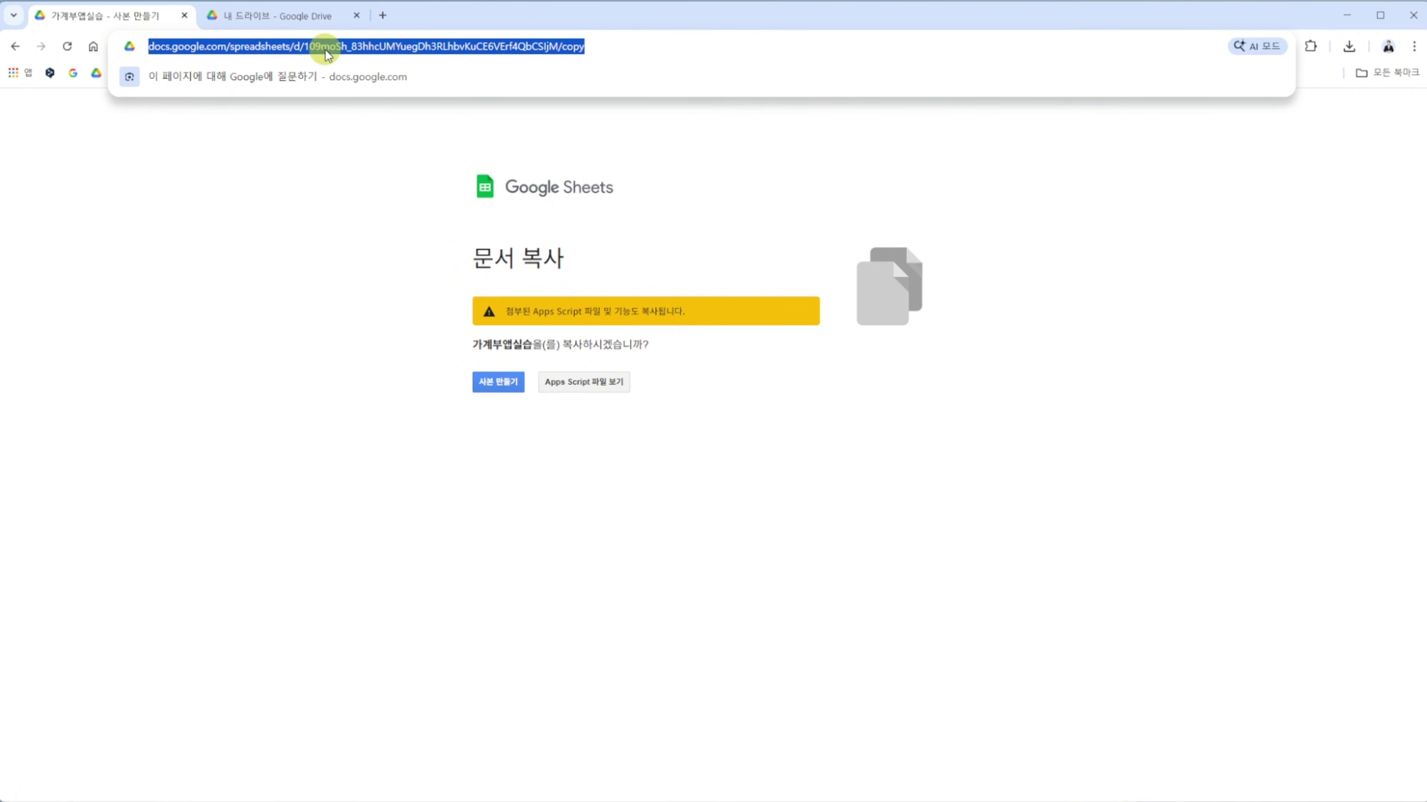
click(407, 282)
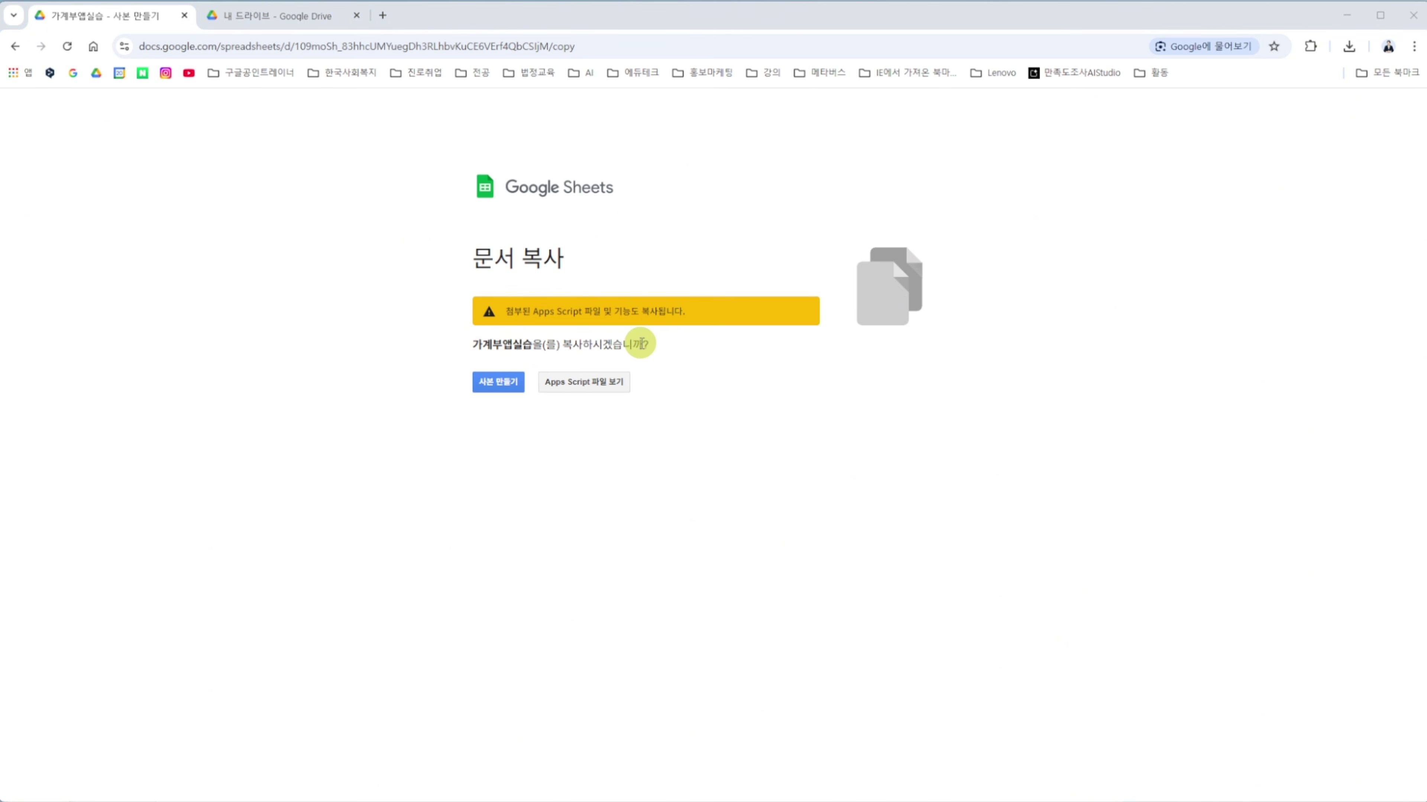
click(496, 384)
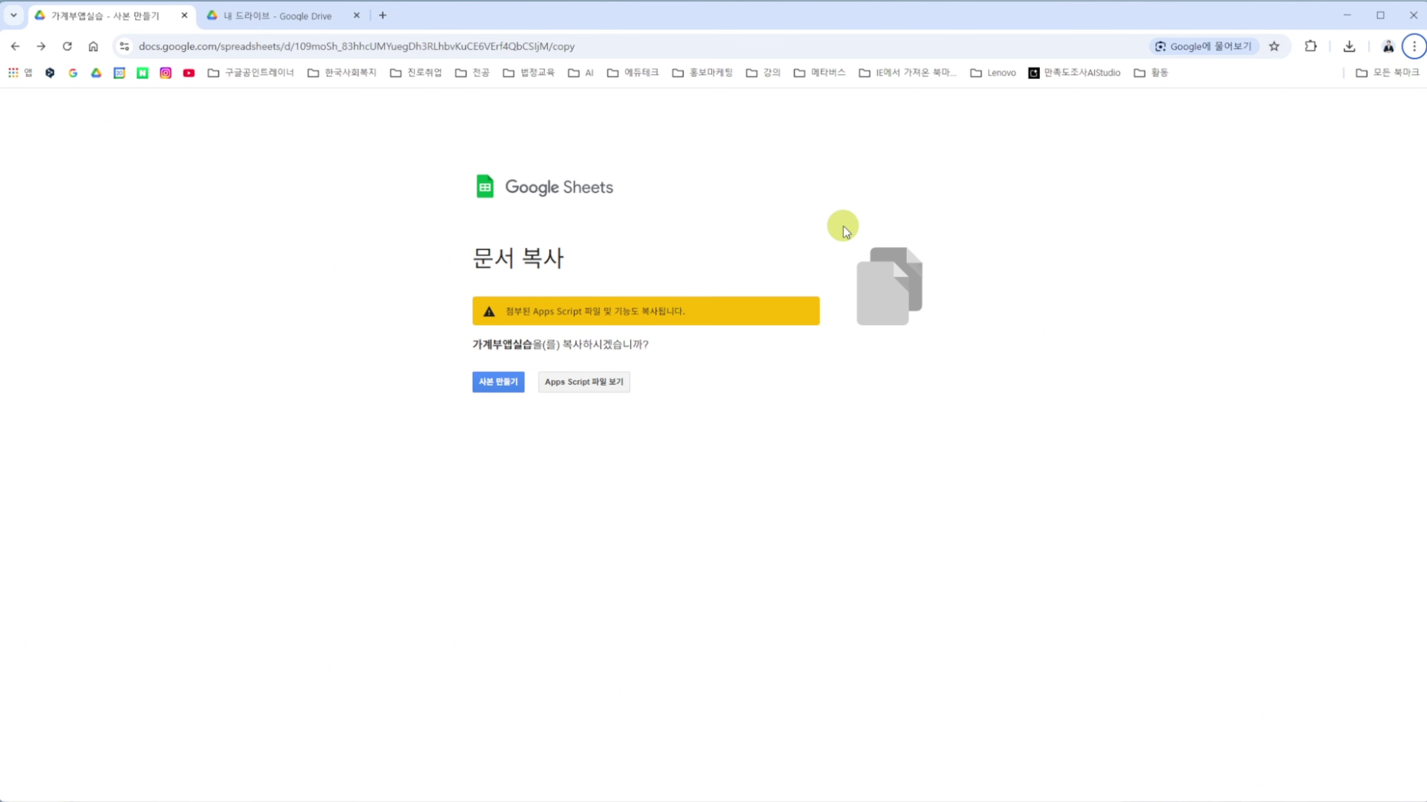
mouse_move(842, 226)
mouse_down()
mouse_move(943, 352)
mouse_move(860, 370)
mouse_move(877, 372)
mouse_move(876, 389)
mouse_move(908, 368)
mouse_move(905, 387)
mouse_move(927, 403)
mouse_up()
drag(837, 419, 790, 492)
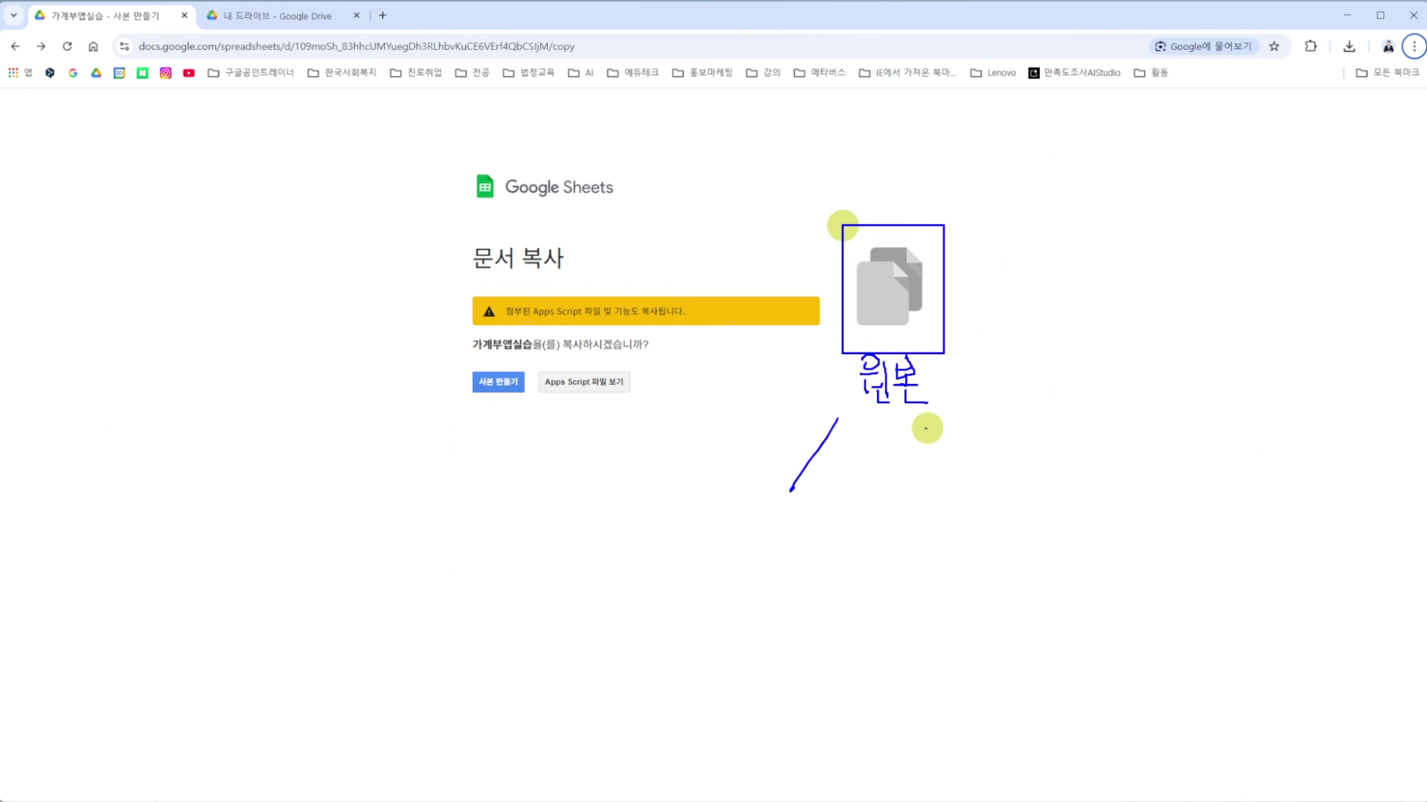
drag(889, 429, 906, 478)
drag(934, 426, 953, 475)
drag(971, 429, 1047, 475)
drag(766, 506, 818, 581)
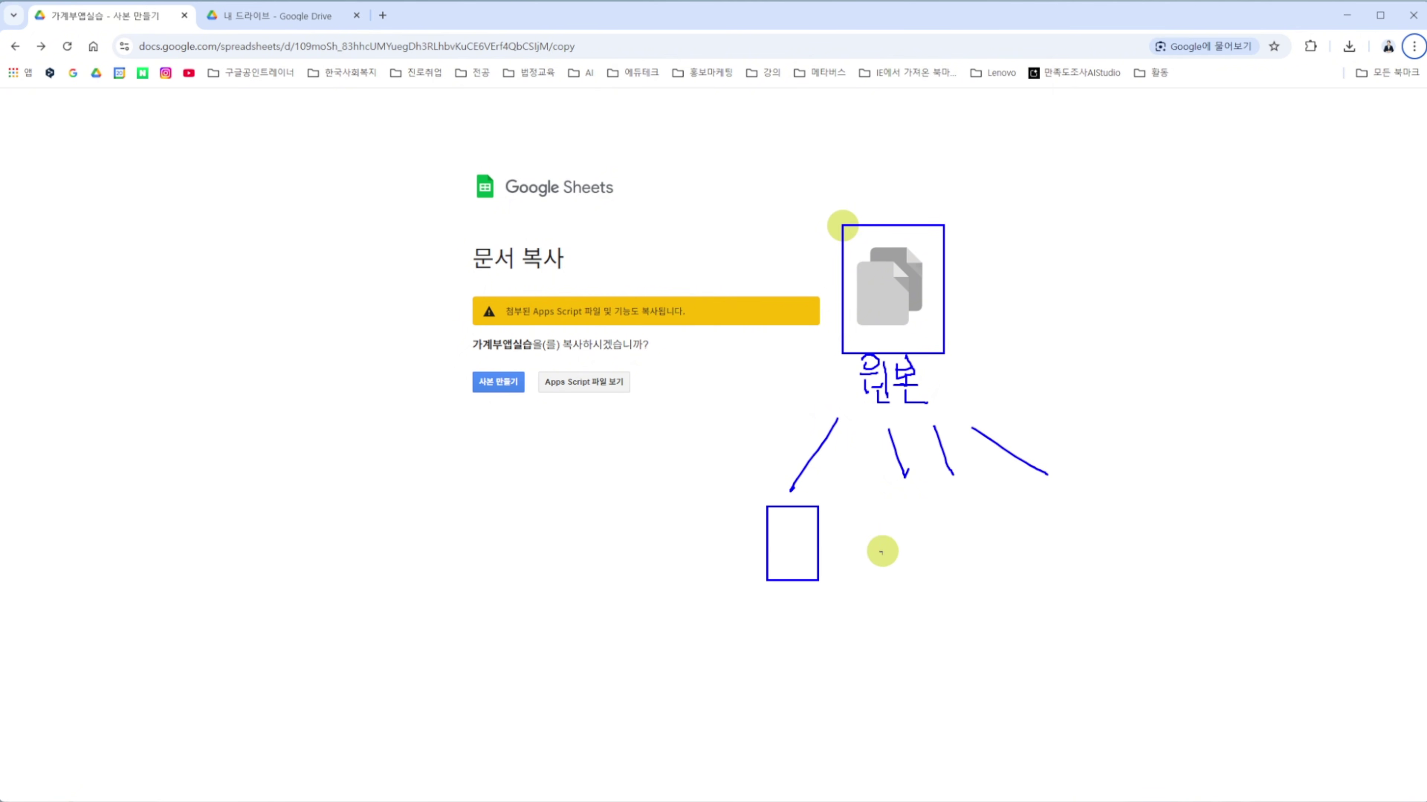
drag(871, 506, 923, 581)
drag(947, 504, 988, 579)
drag(1023, 496, 1099, 577)
drag(804, 437, 796, 449)
drag(802, 442, 809, 448)
mouse_move(818, 435)
mouse_down()
mouse_move(814, 469)
mouse_move(831, 442)
mouse_move(846, 465)
mouse_up()
mouse_move(778, 531)
mouse_down()
mouse_move(792, 550)
mouse_move(827, 548)
mouse_up()
mouse_move(868, 541)
mouse_down()
mouse_move(893, 529)
mouse_move(905, 565)
mouse_up()
mouse_move(944, 520)
mouse_down()
mouse_move(962, 545)
mouse_move(1067, 535)
mouse_move(1081, 553)
mouse_up()
Step: Make a copy of the shared 가계부앱실습 spreadsheet and rename the copy 나의가계부
click(494, 382)
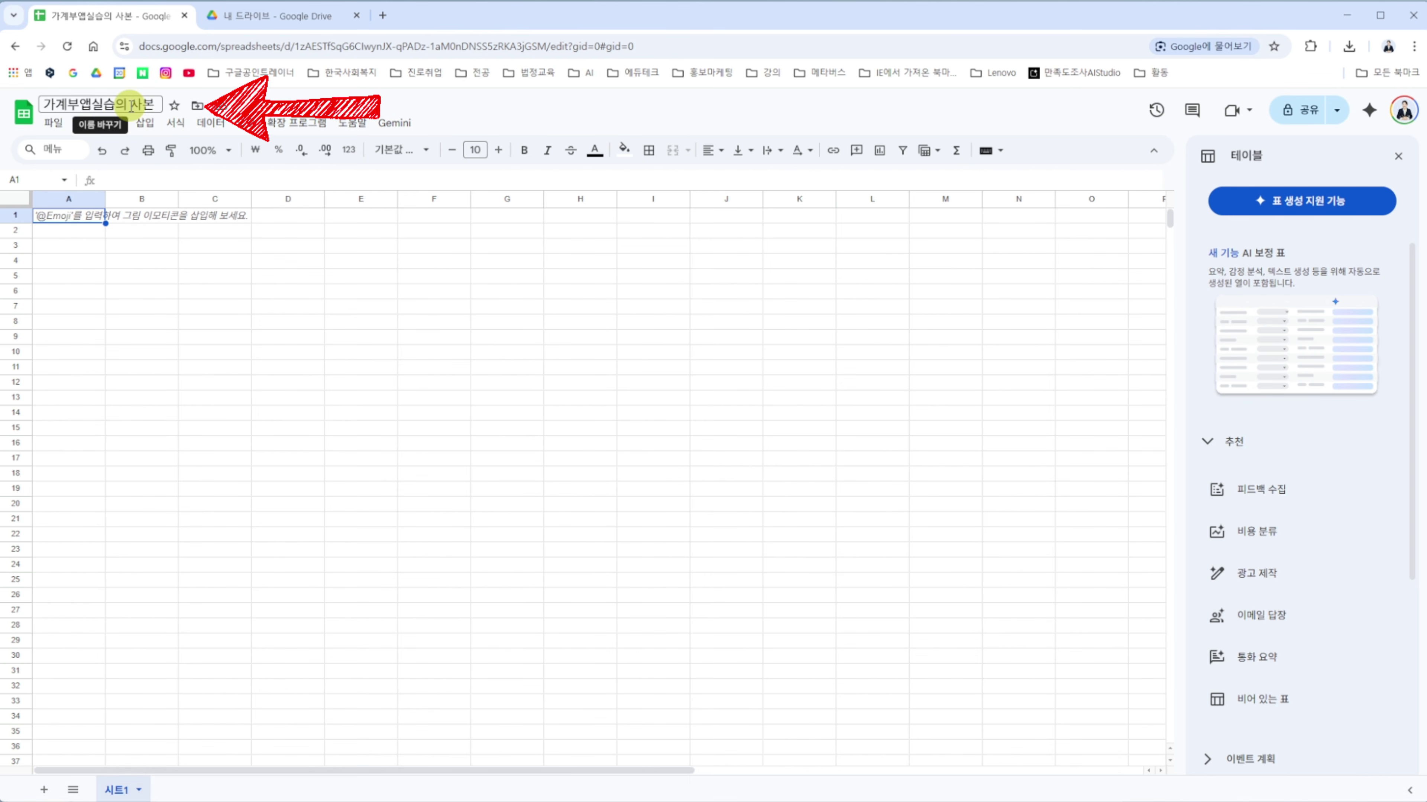
text(나의갂)
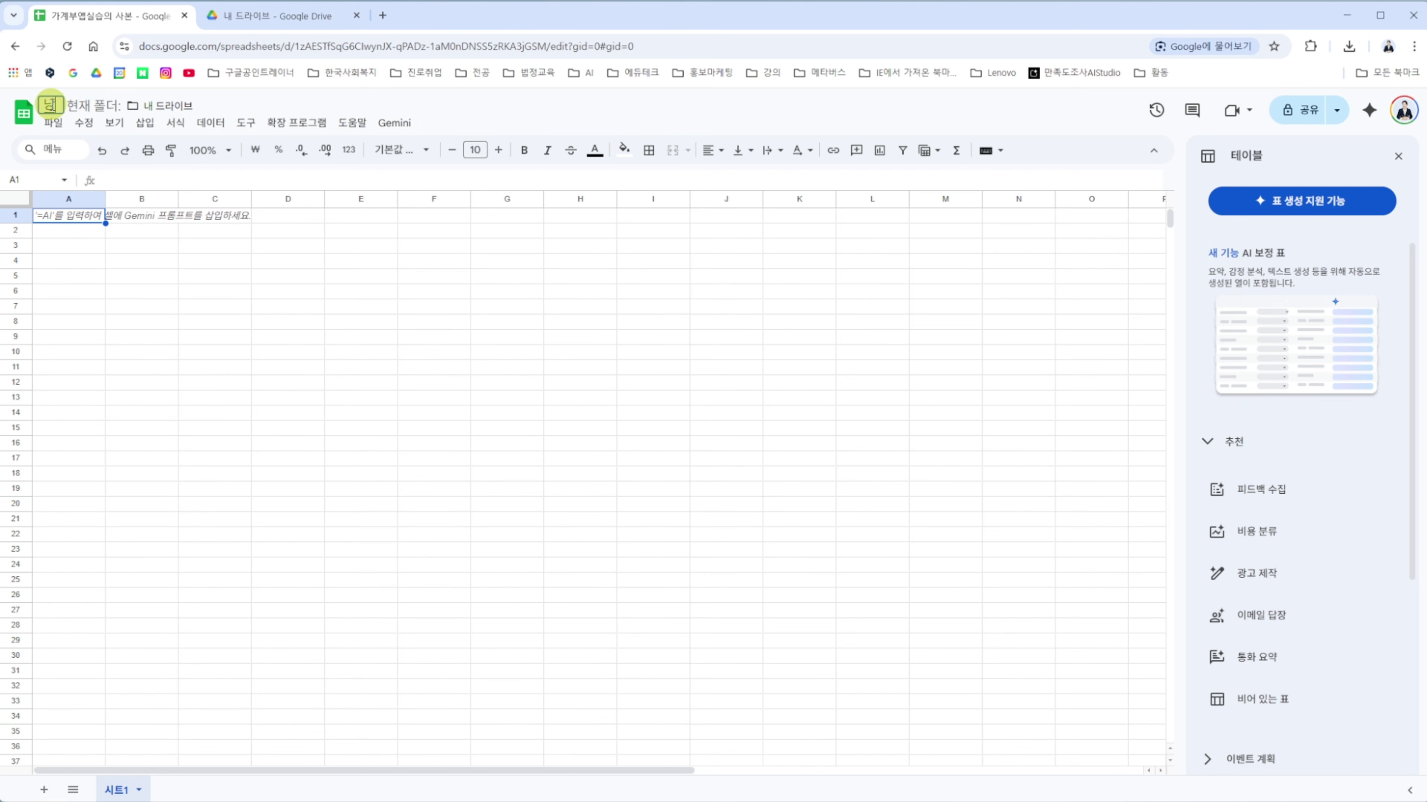
text(계부)
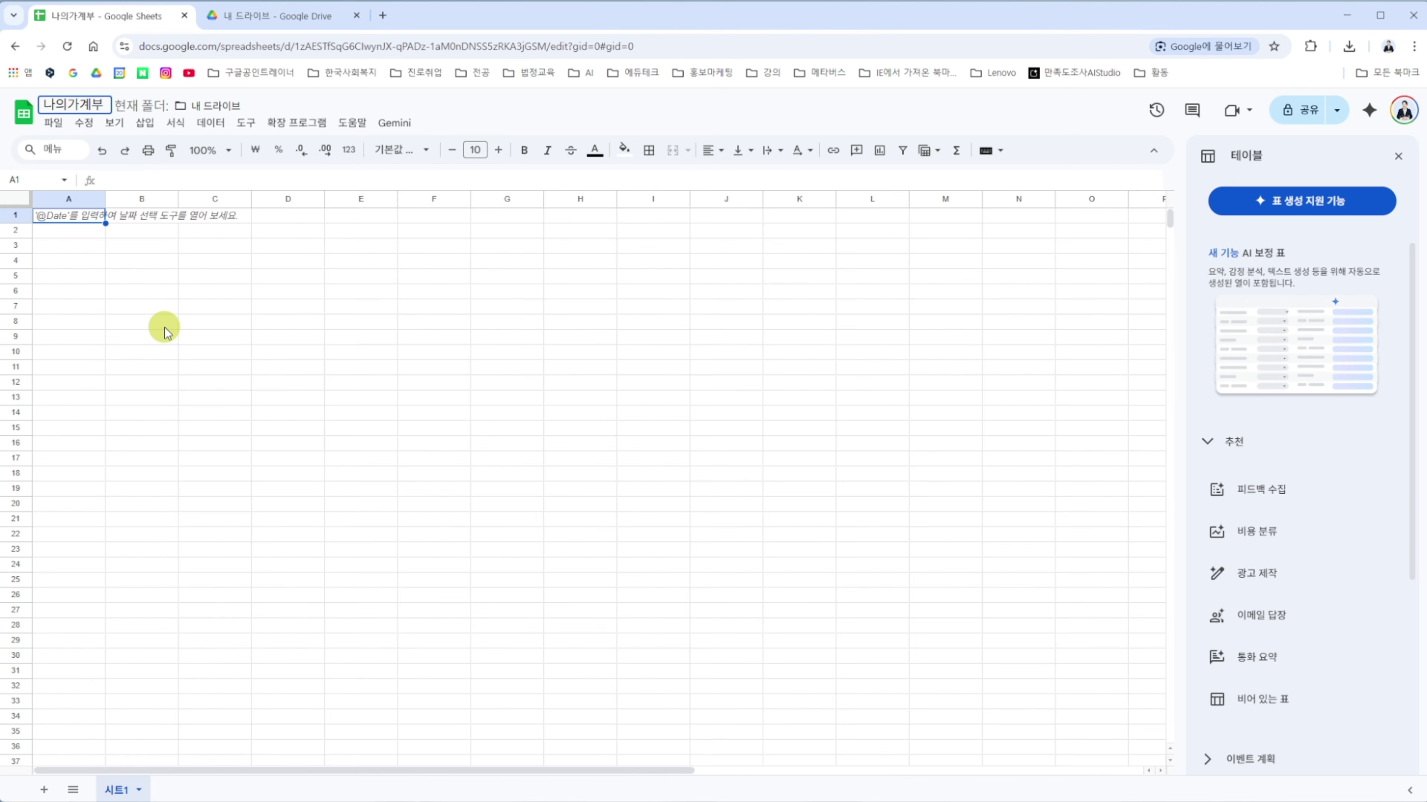
Step: Open Google Drive in a new browser tab from the Google apps list
click(382, 15)
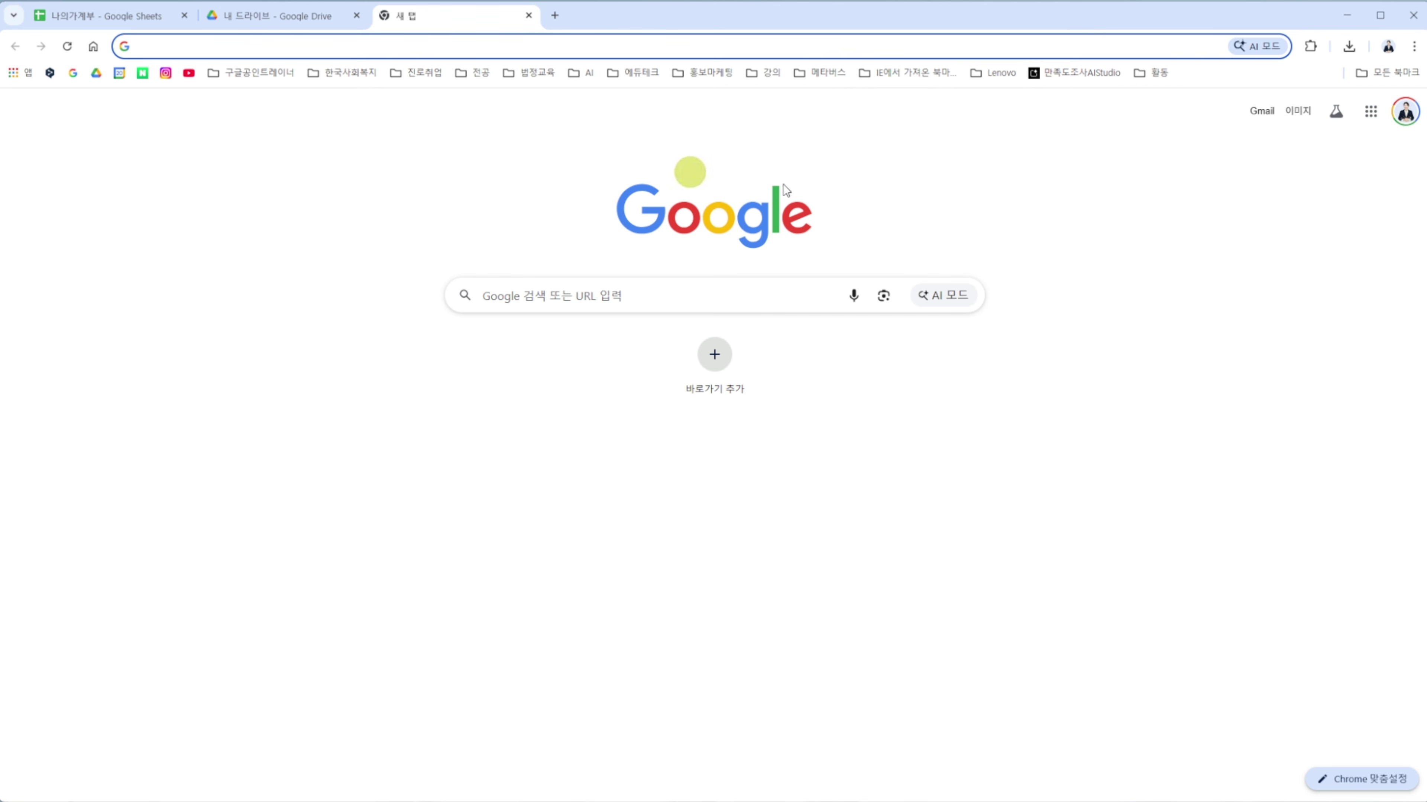
click(1372, 114)
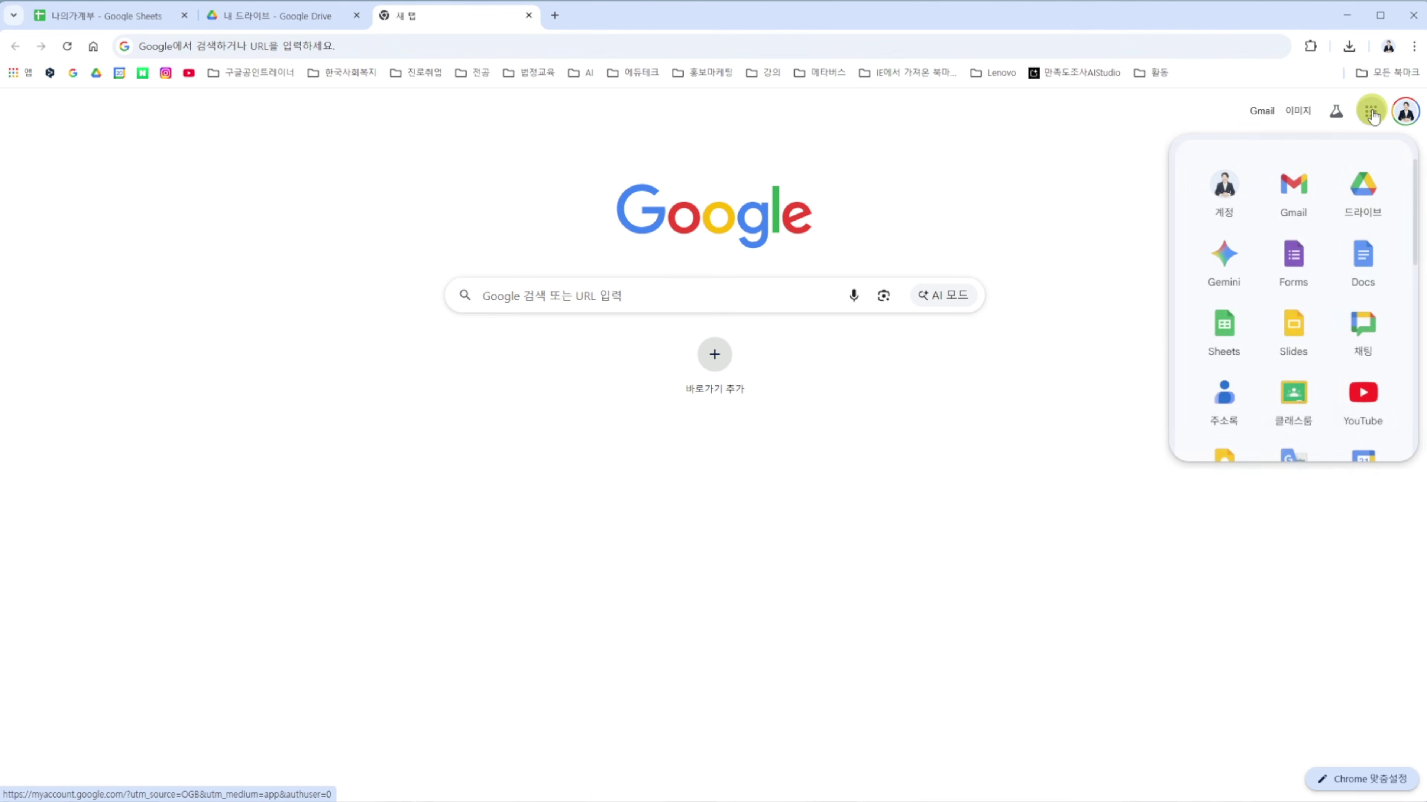
click(1377, 215)
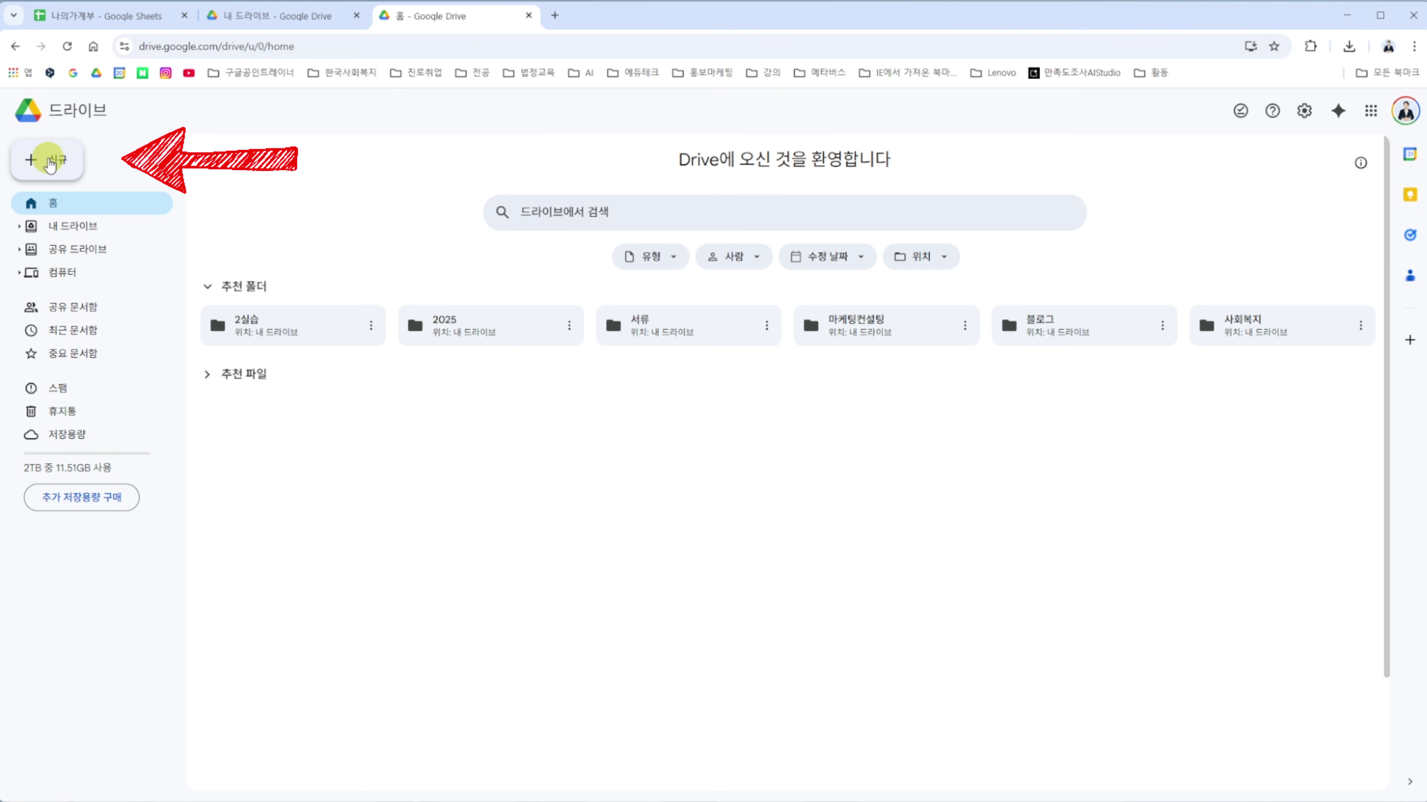
Step: Create a new folder named 2026가계부 in My Drive and open it
click(49, 163)
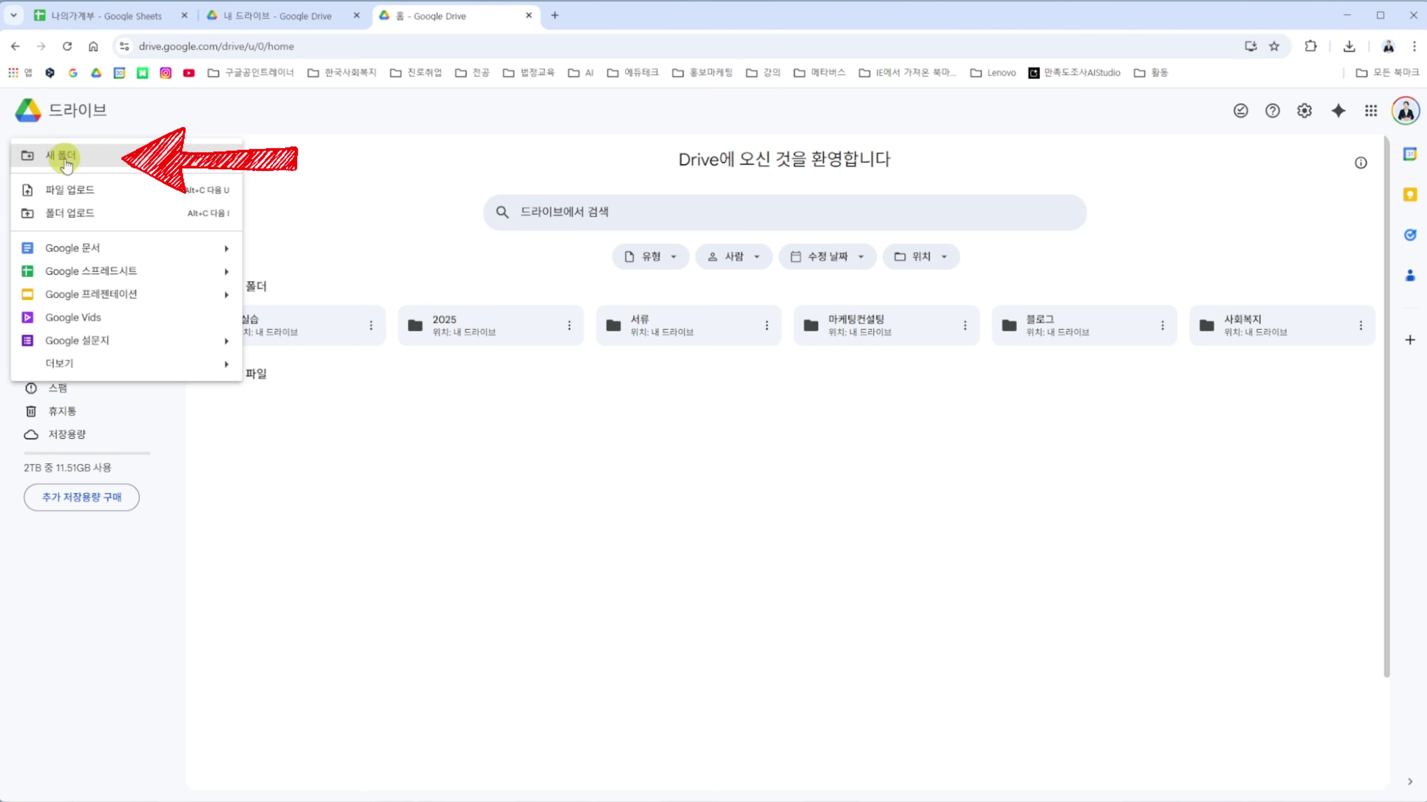
click(62, 157)
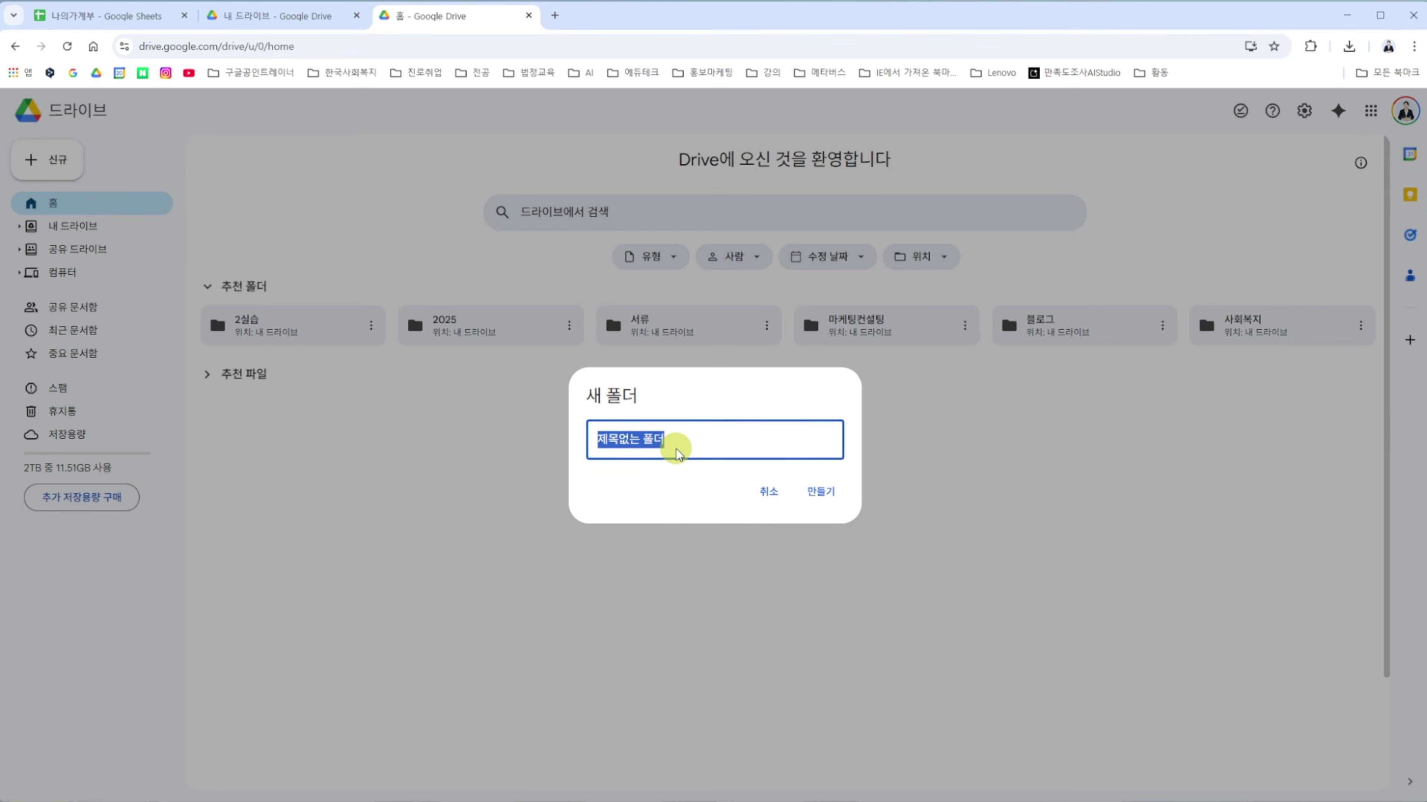
text(2026가계부)
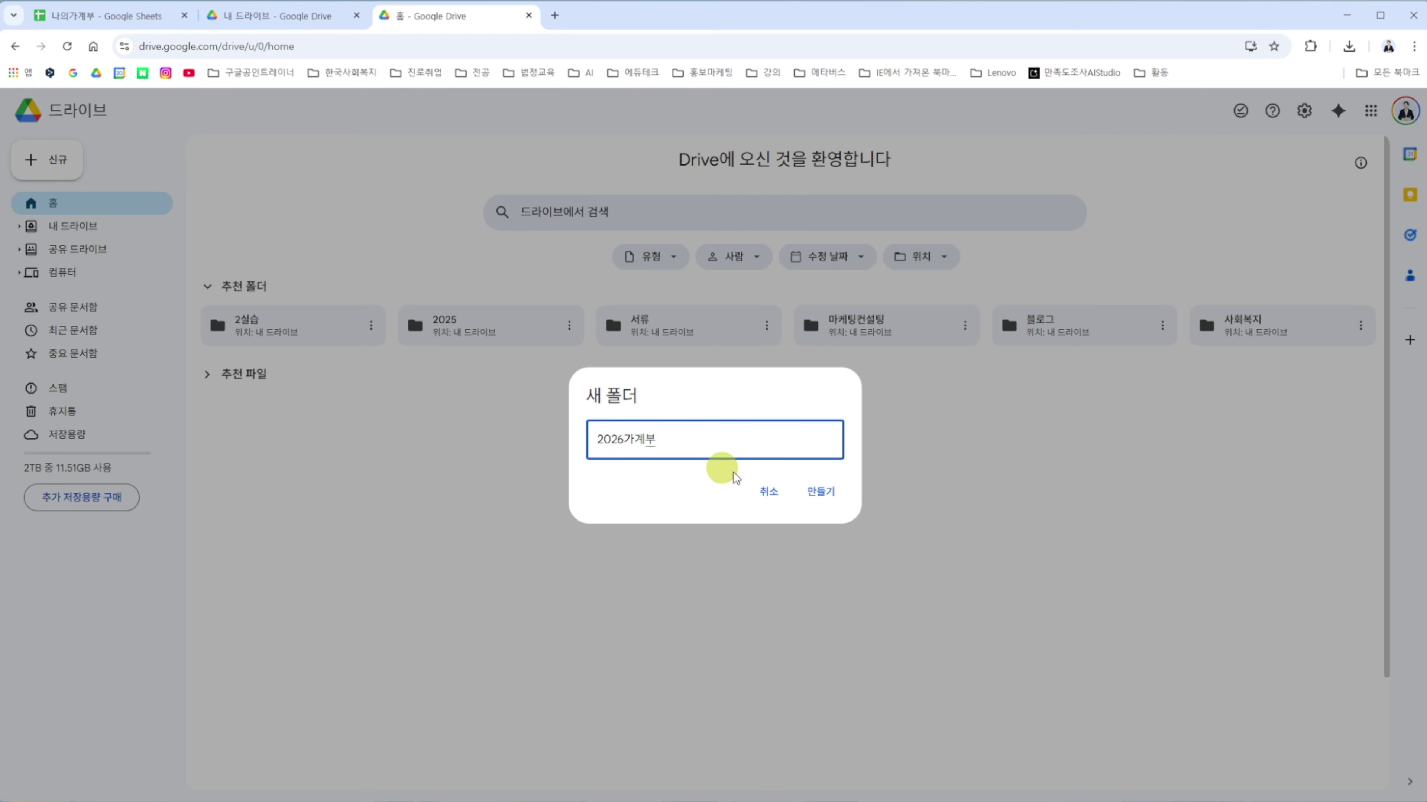
click(821, 492)
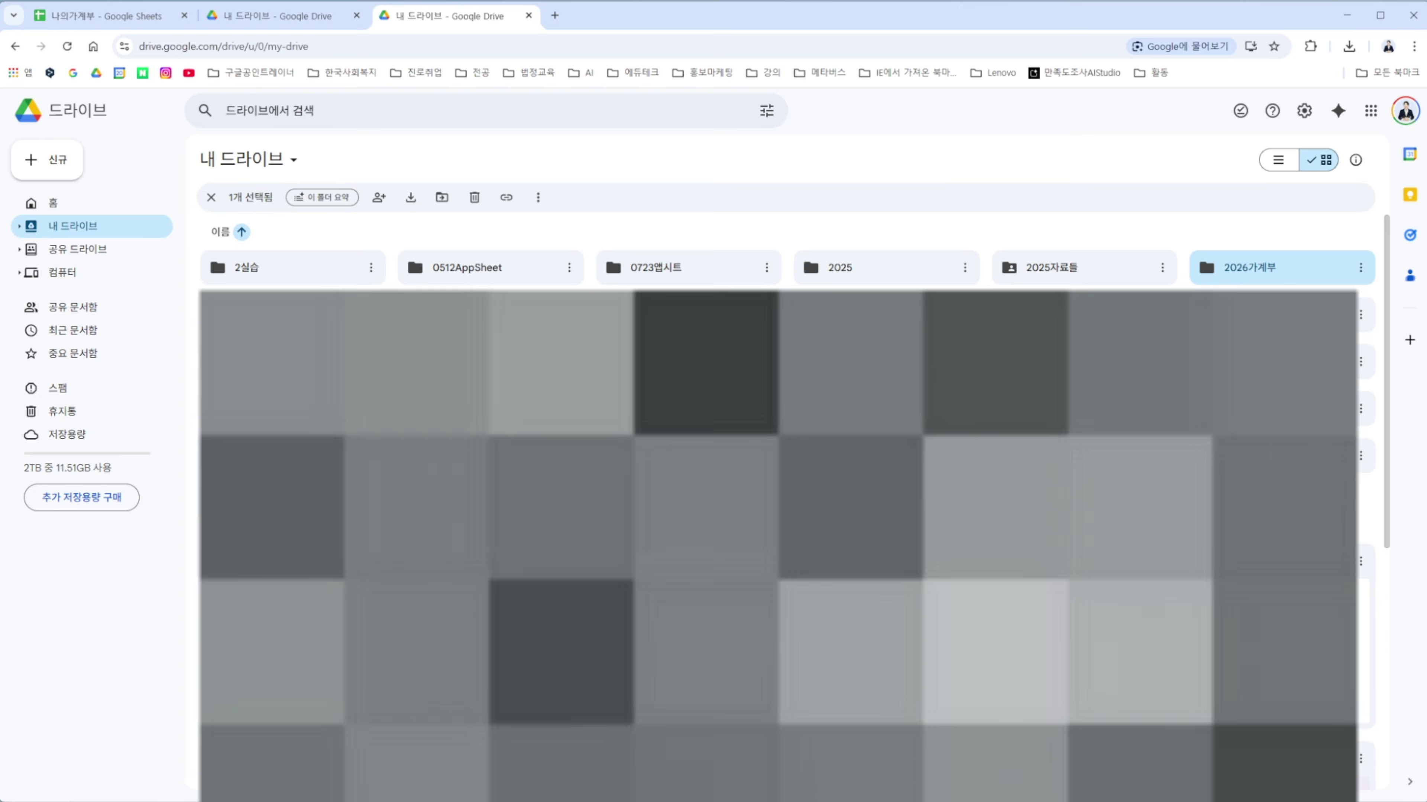
key(Escape)
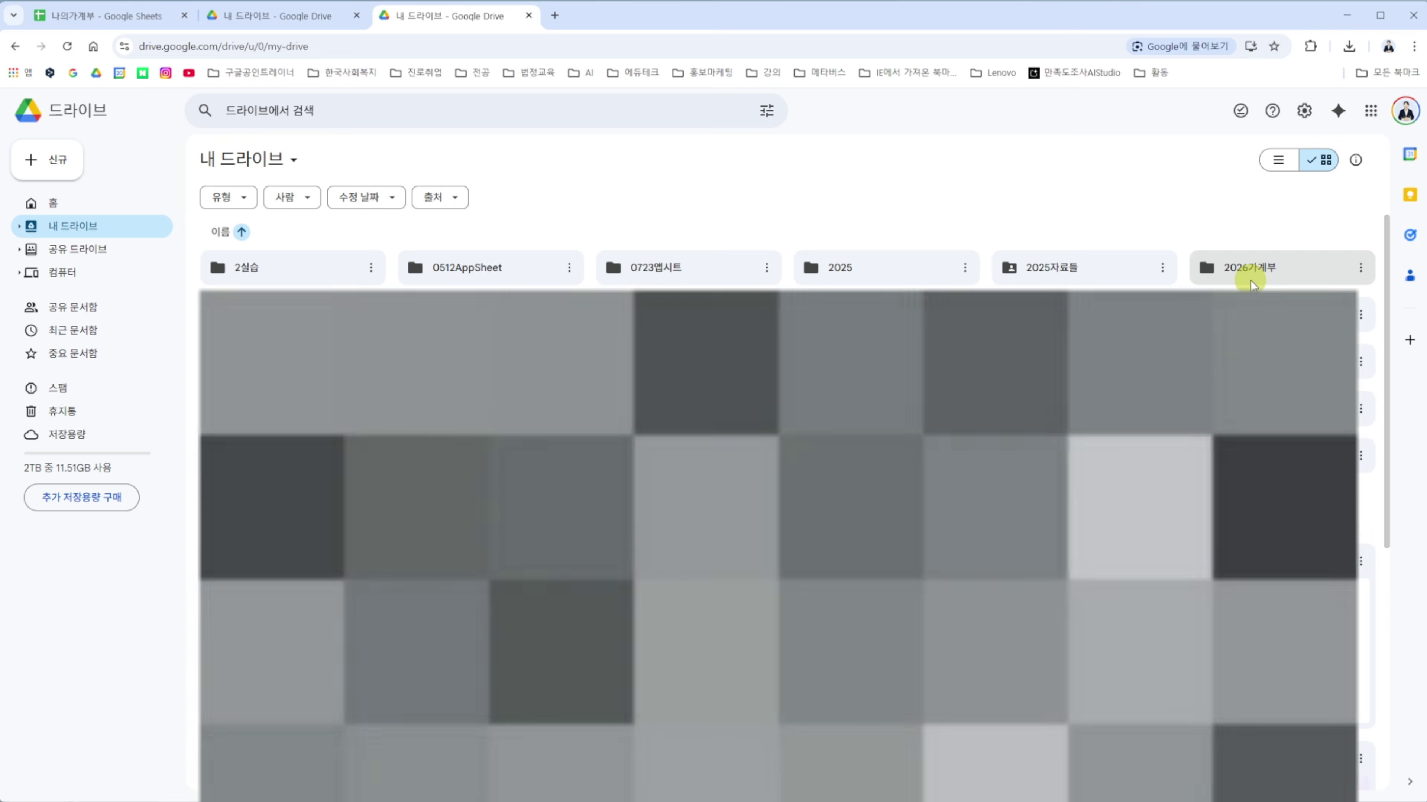
double_click(1250, 280)
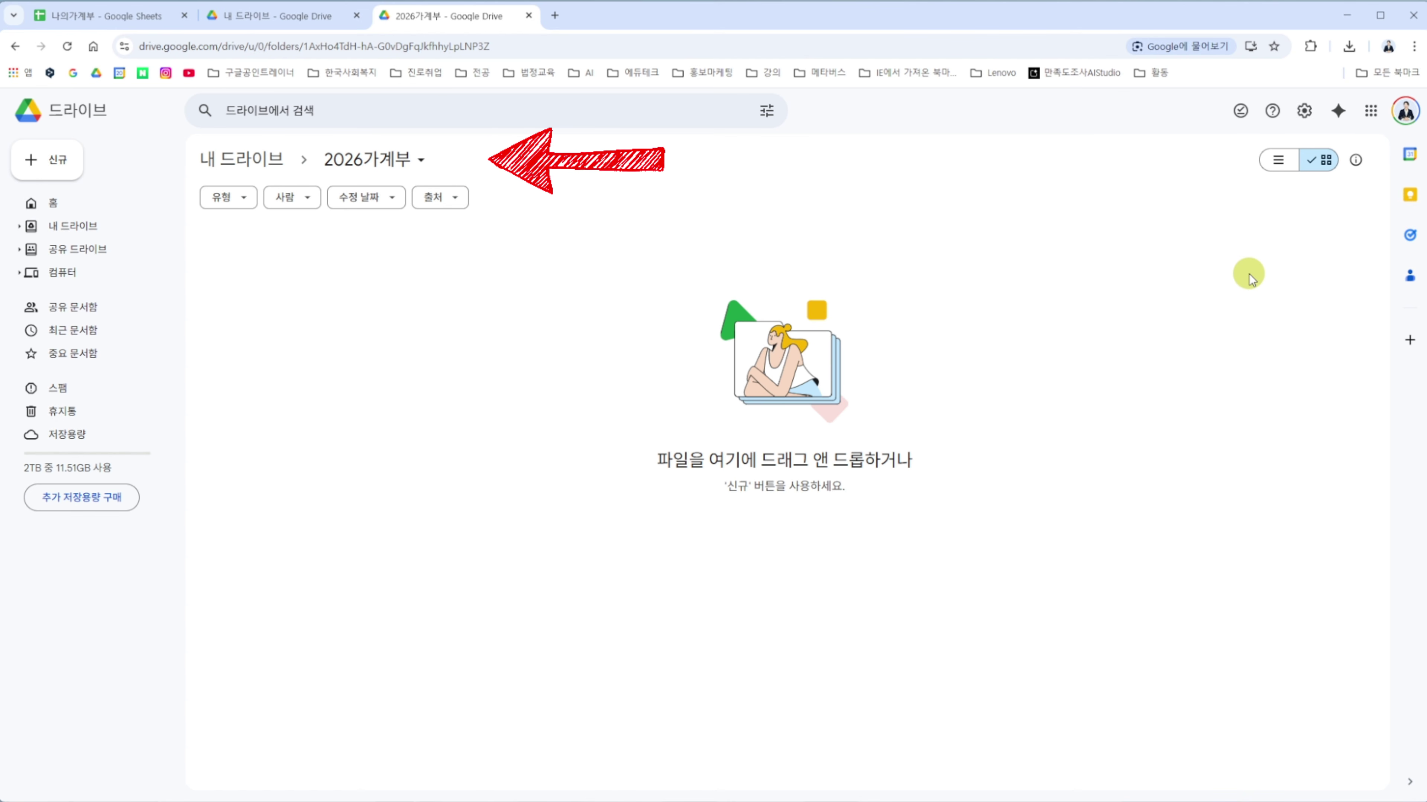
Step: Move the 나의가계부 spreadsheet from My Drive into the 2026가계부 folder
click(103, 17)
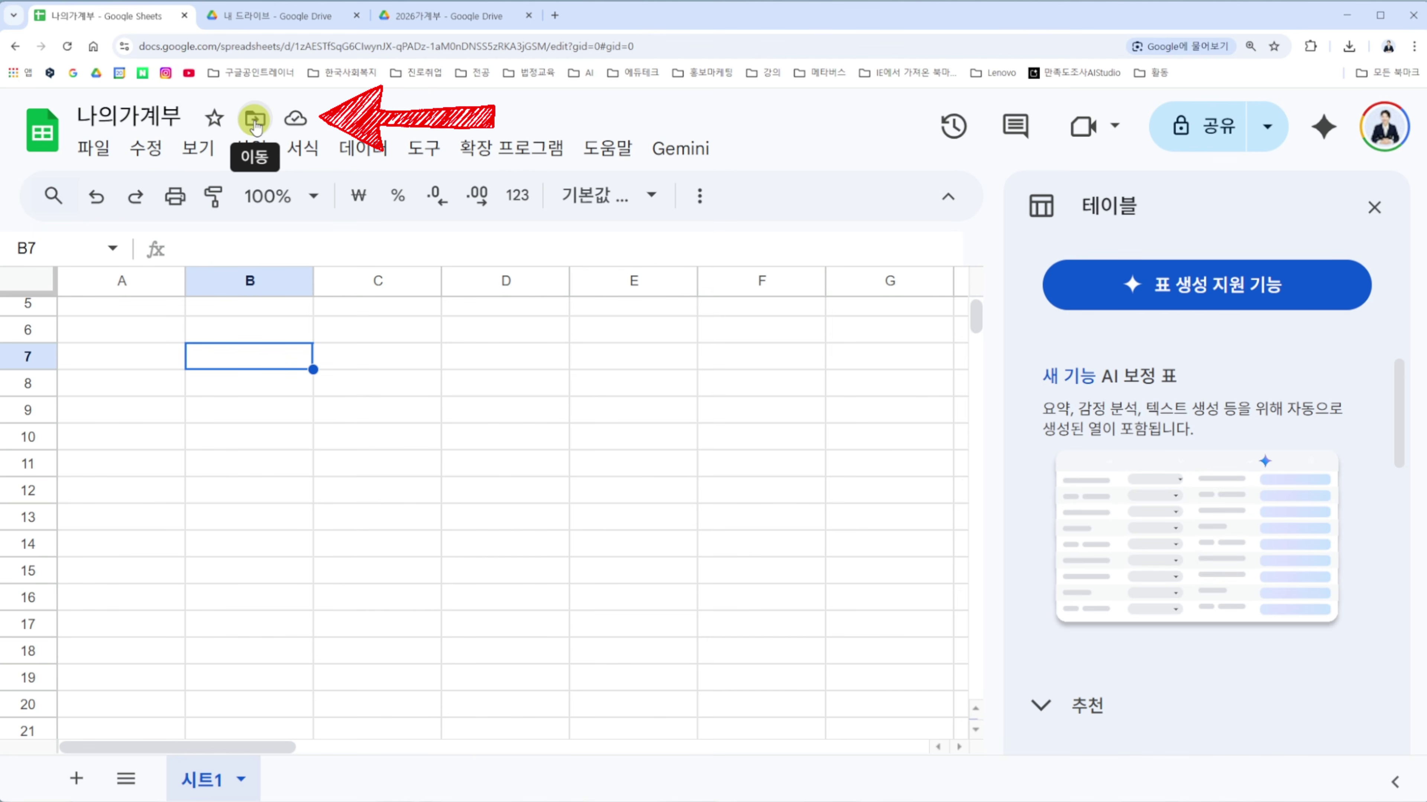
click(254, 119)
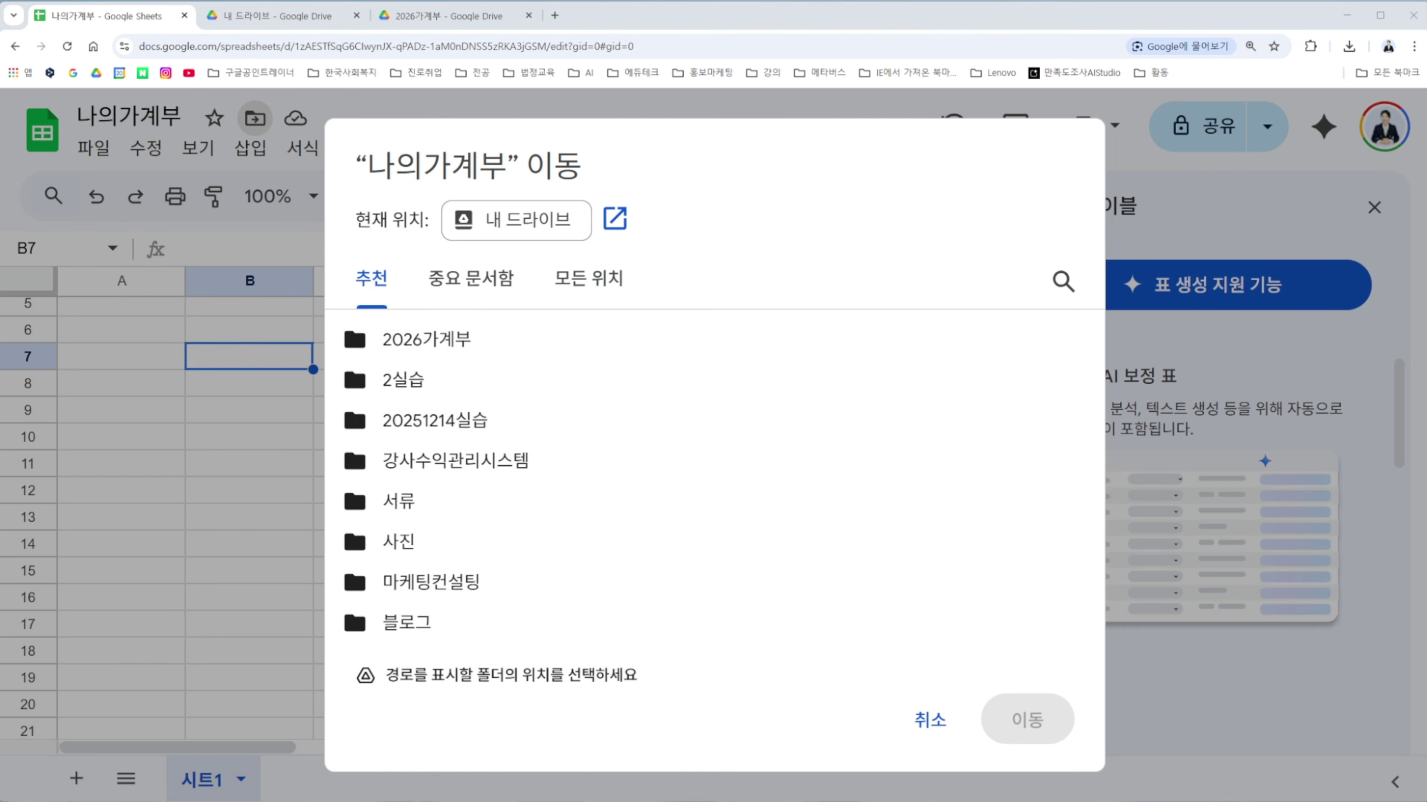
mouse_move(415, 339)
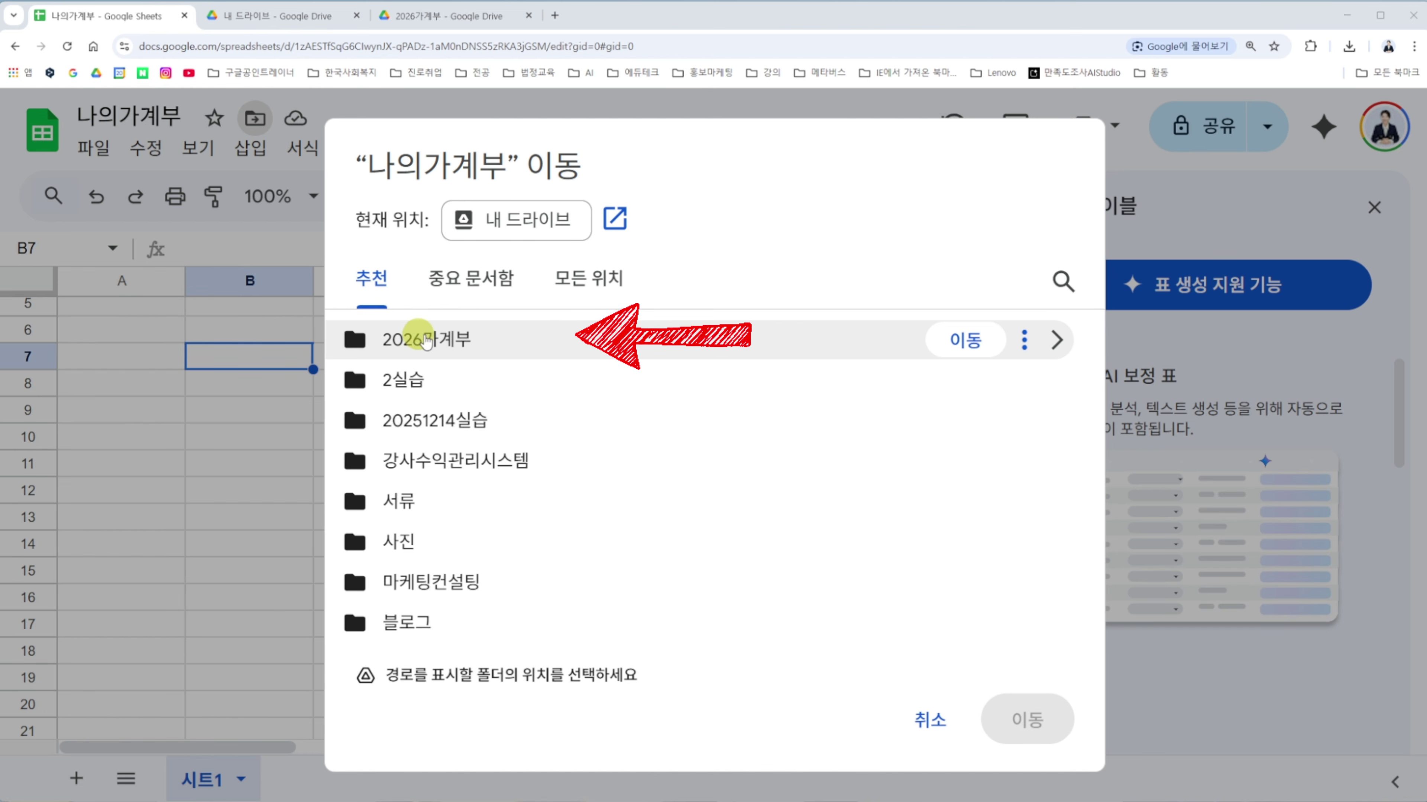
click(964, 341)
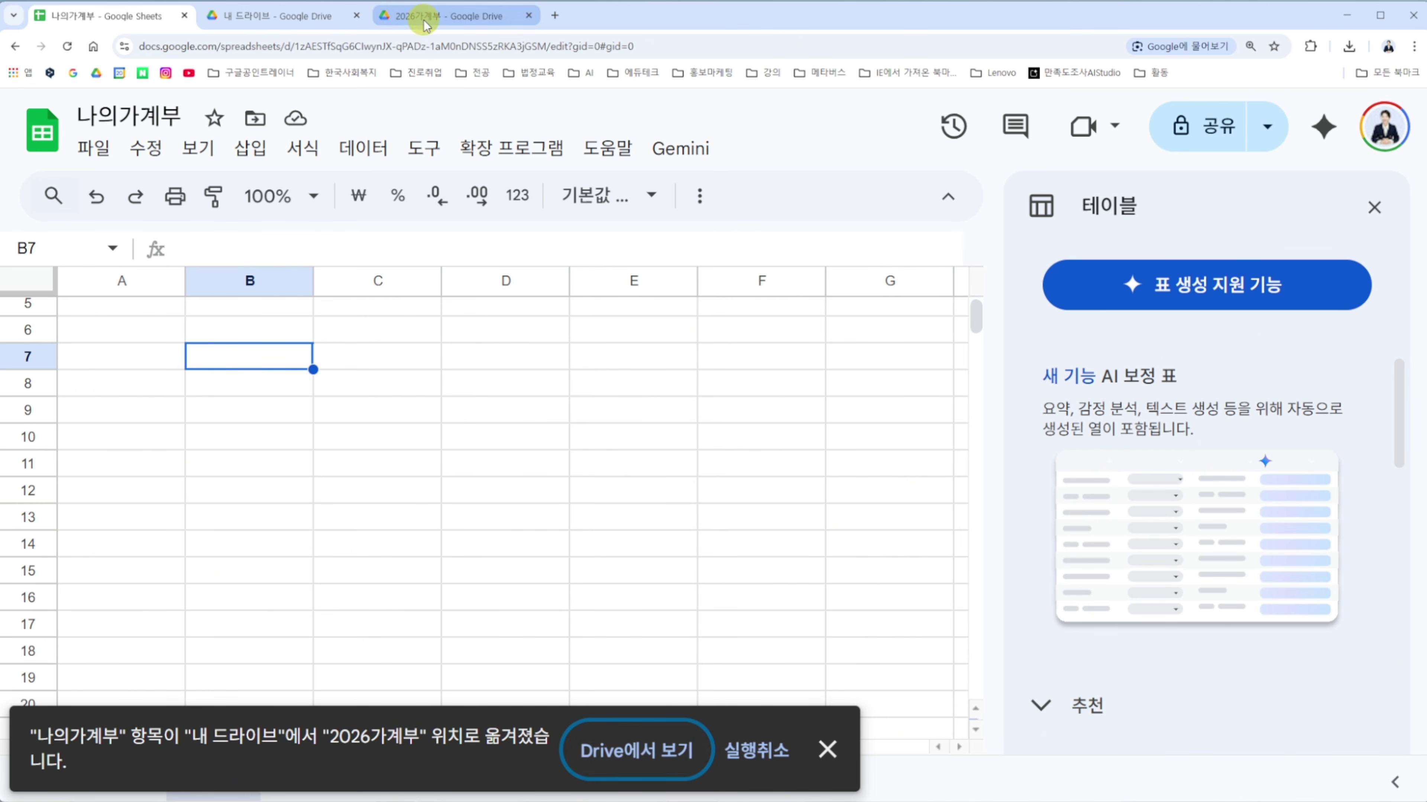
Step: Create a subfolder named 나의영수증 inside the 2026가계부 Drive folder, and return to the 나의가계부 spreadsheet
mouse_move(427, 23)
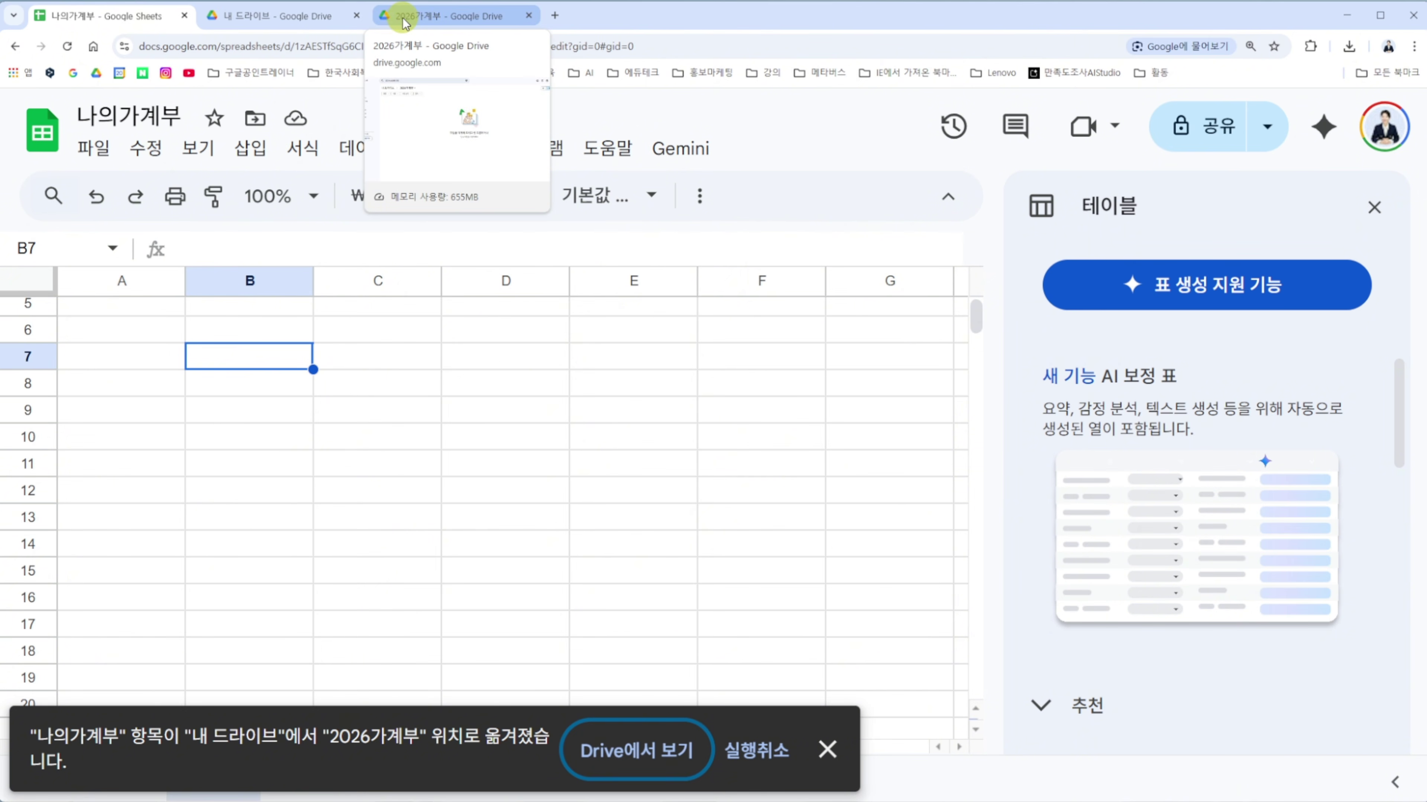
click(460, 23)
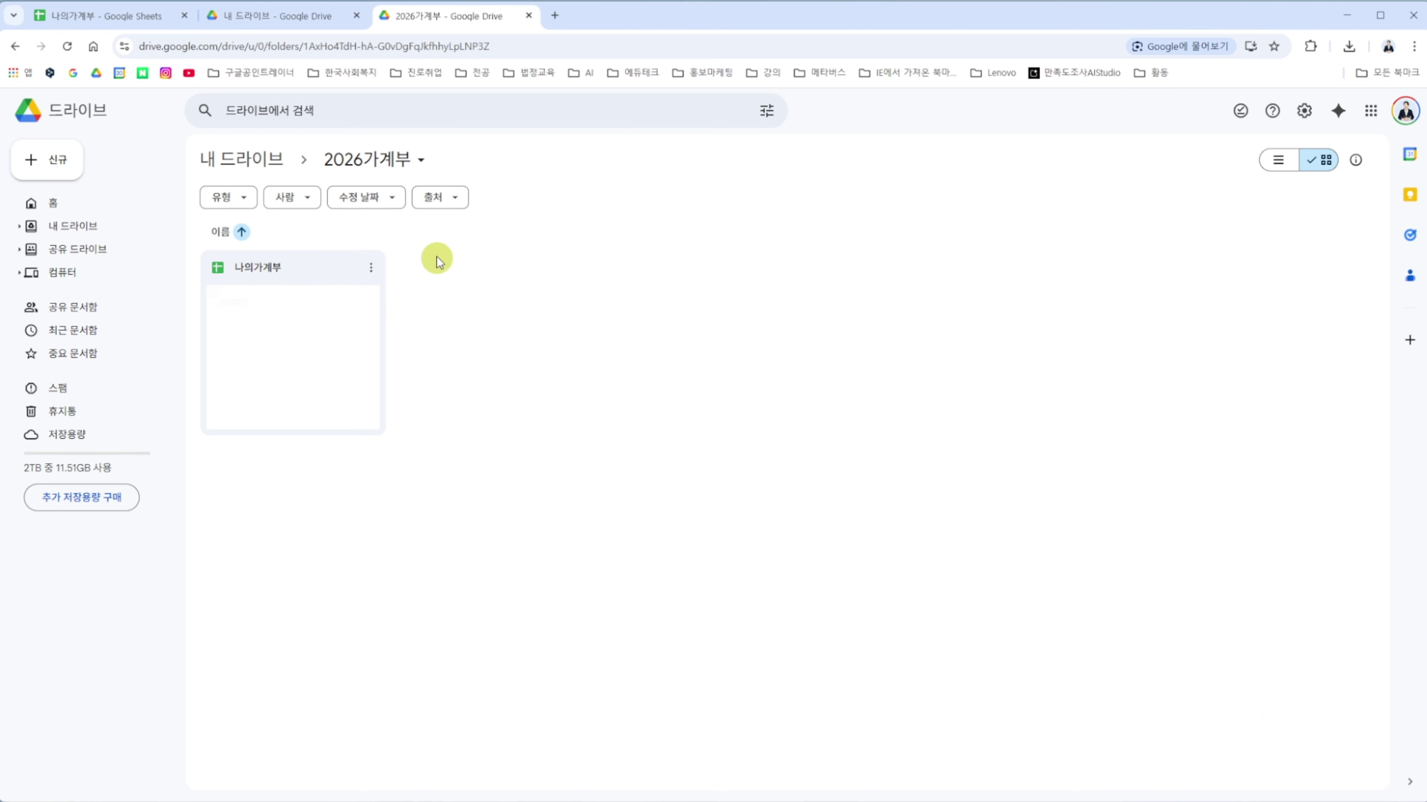
click(58, 162)
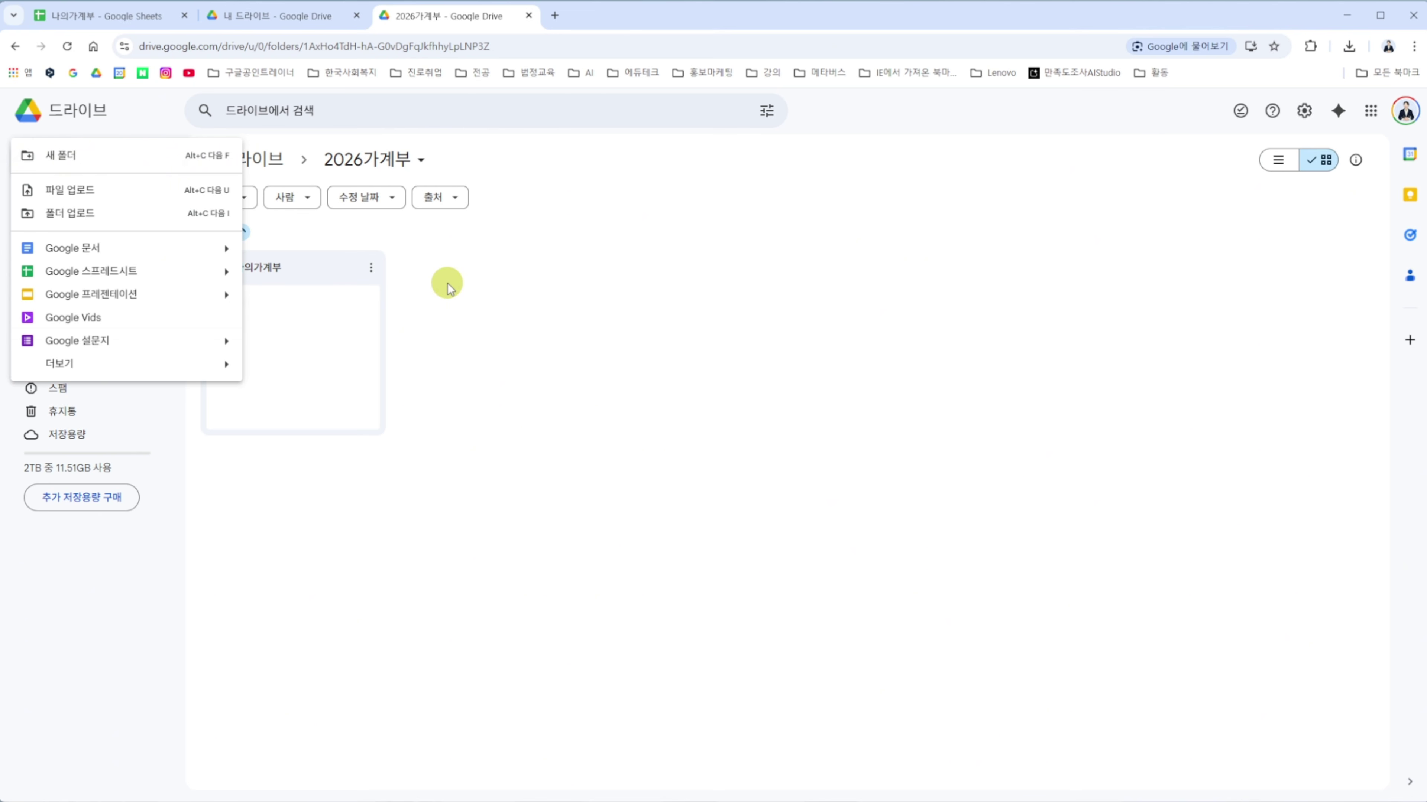
click(448, 285)
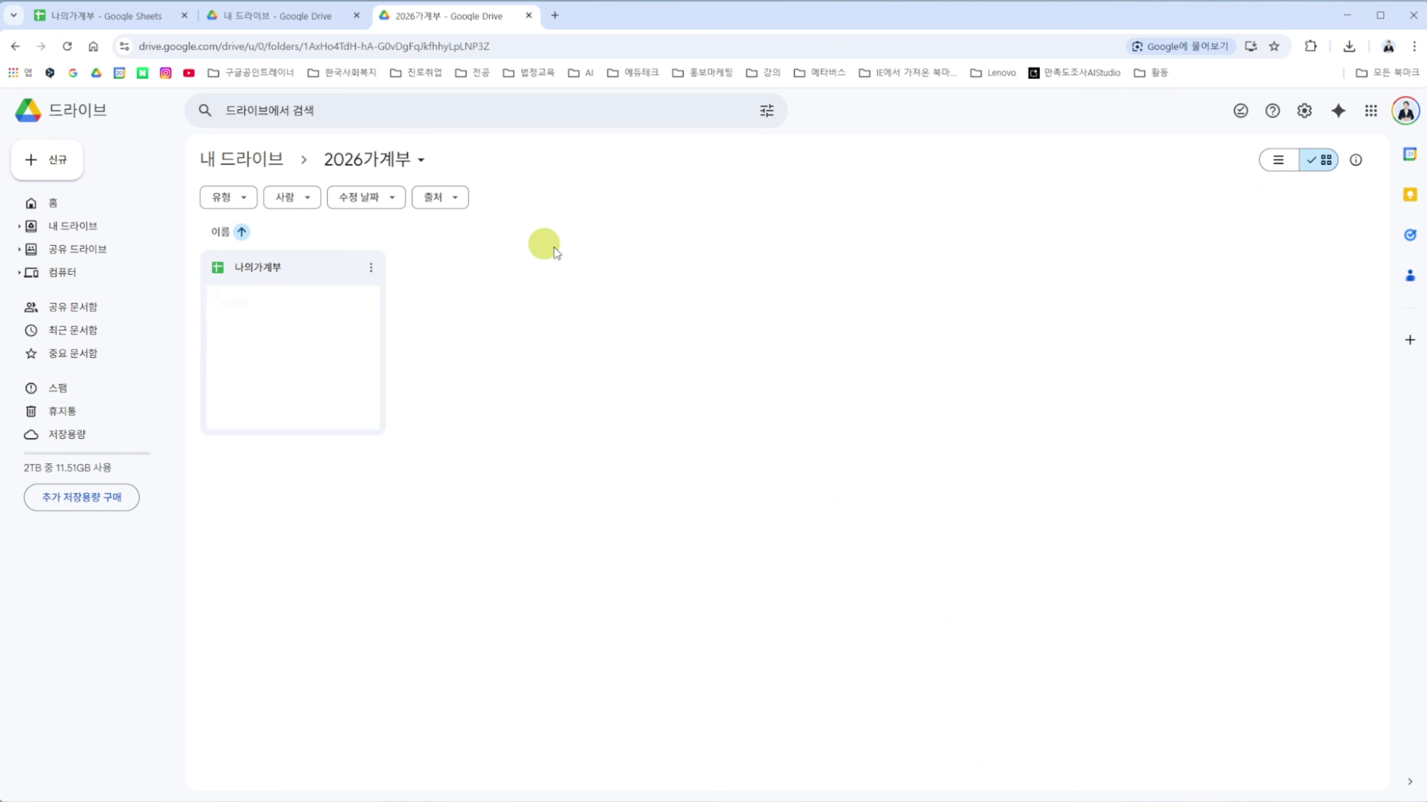
right_click(483, 273)
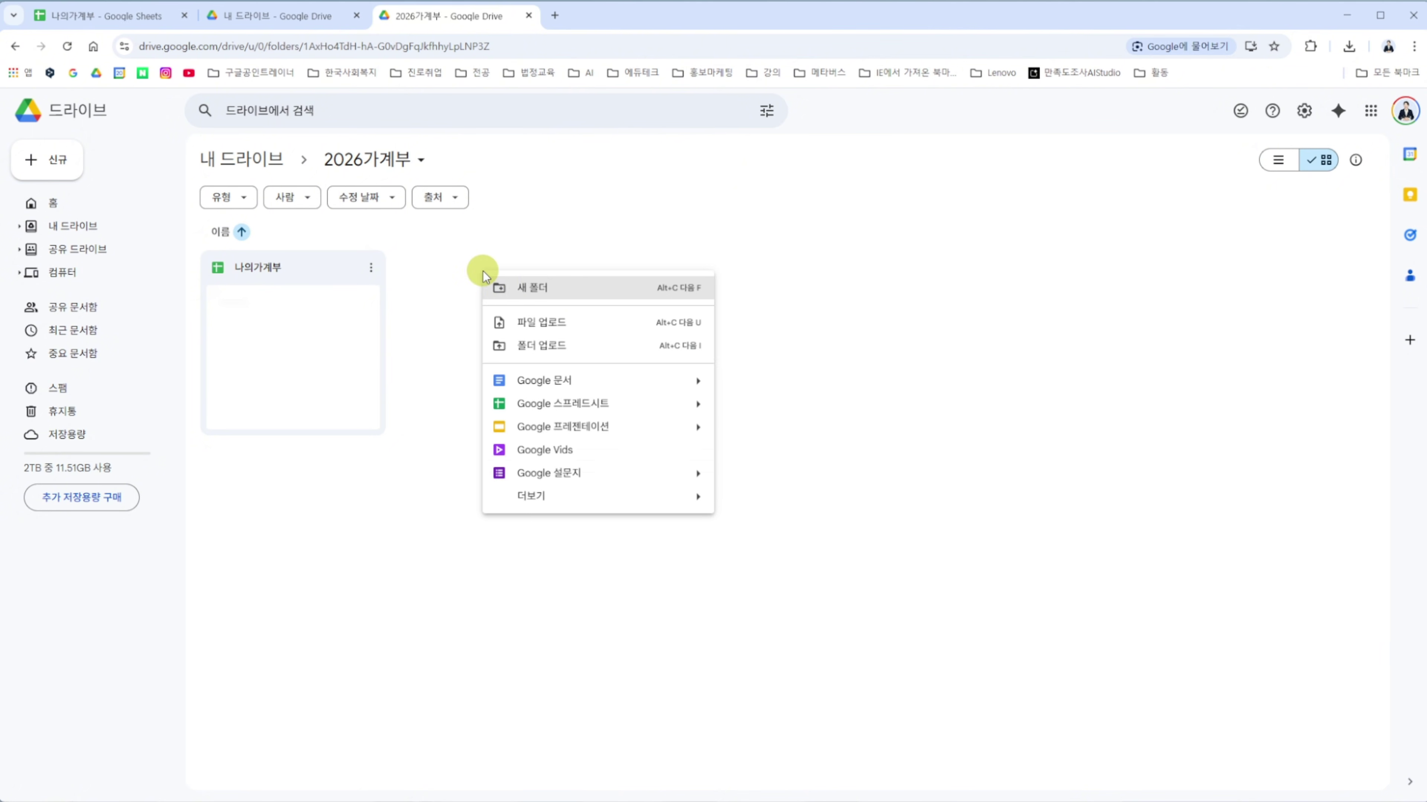
click(534, 289)
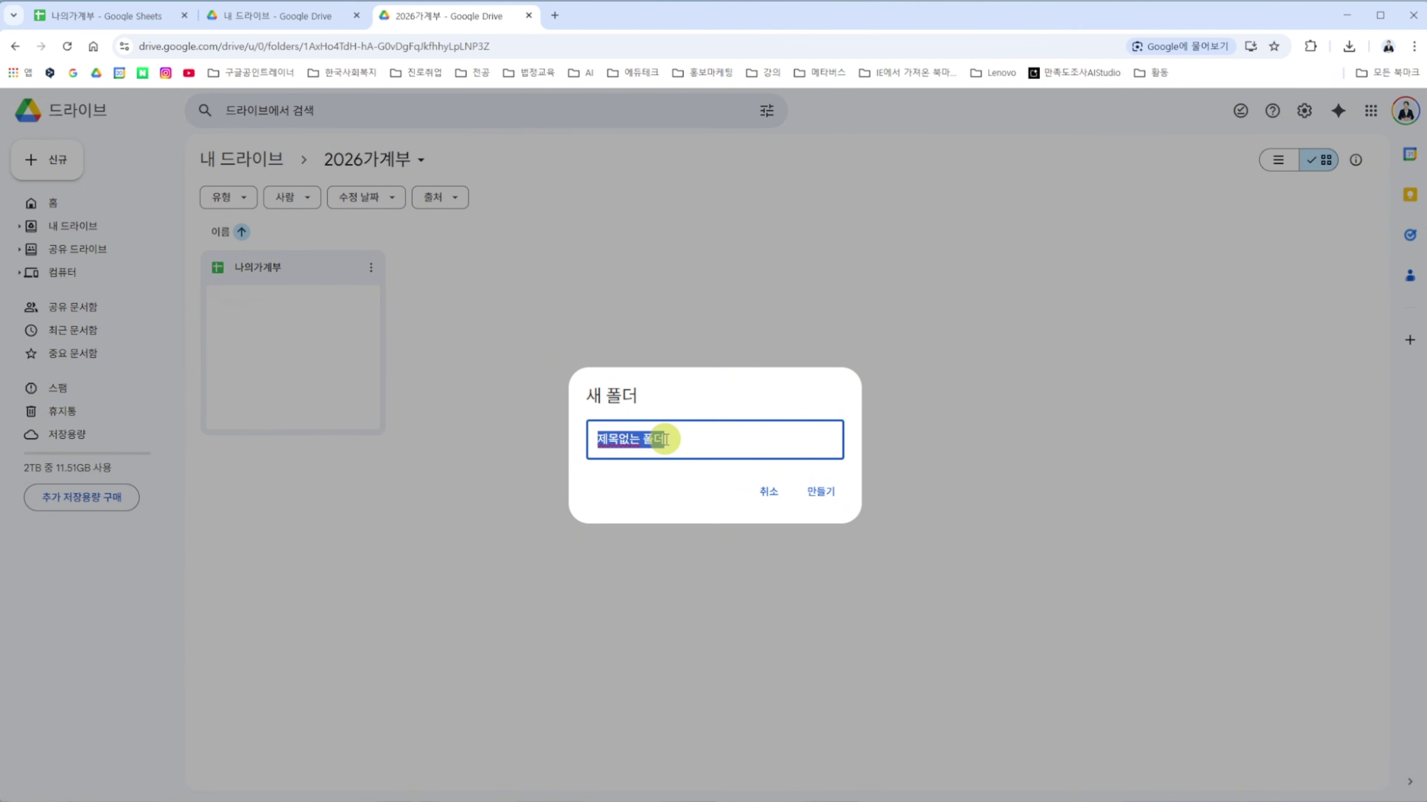
key(BackSpace)
text(나의영ㅅ)
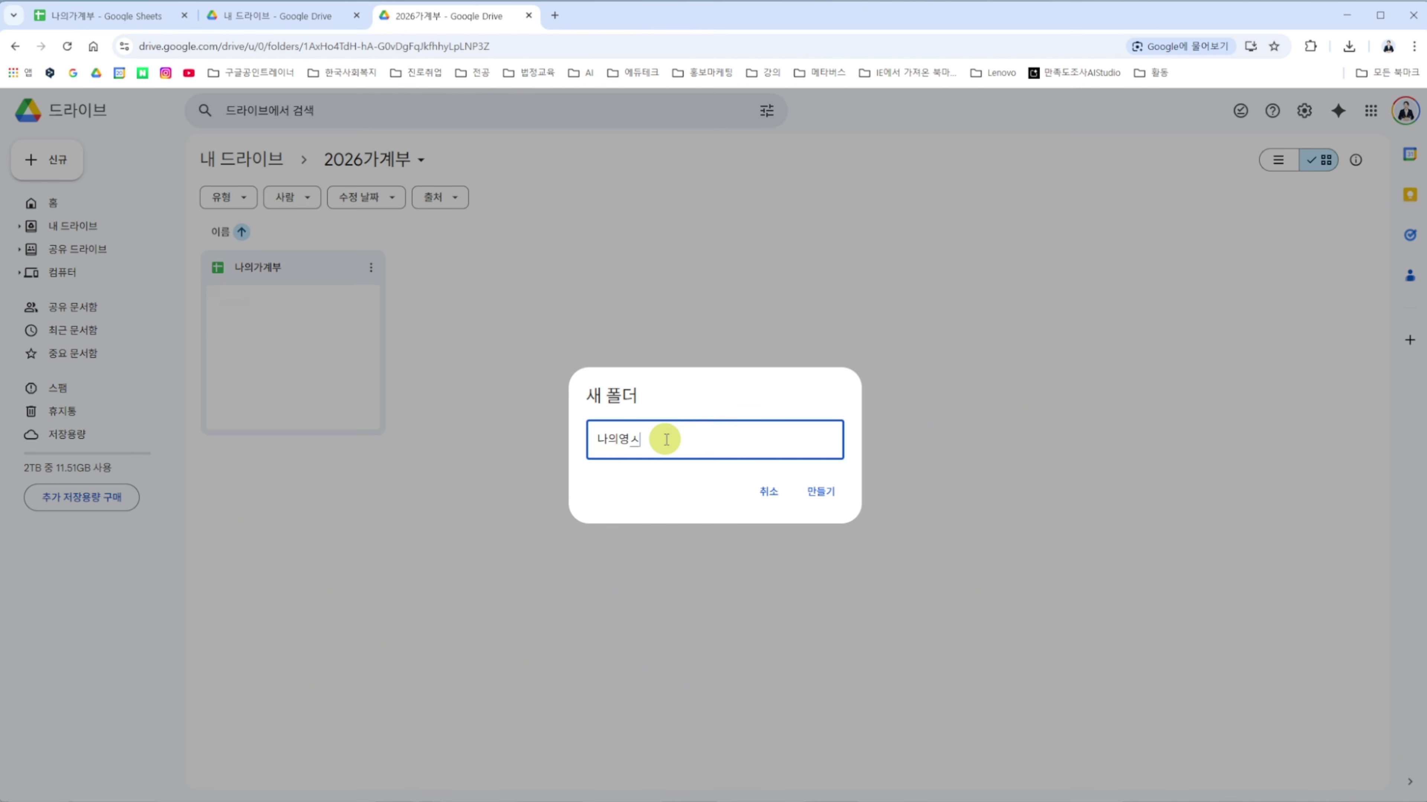
text(ㅜ증)
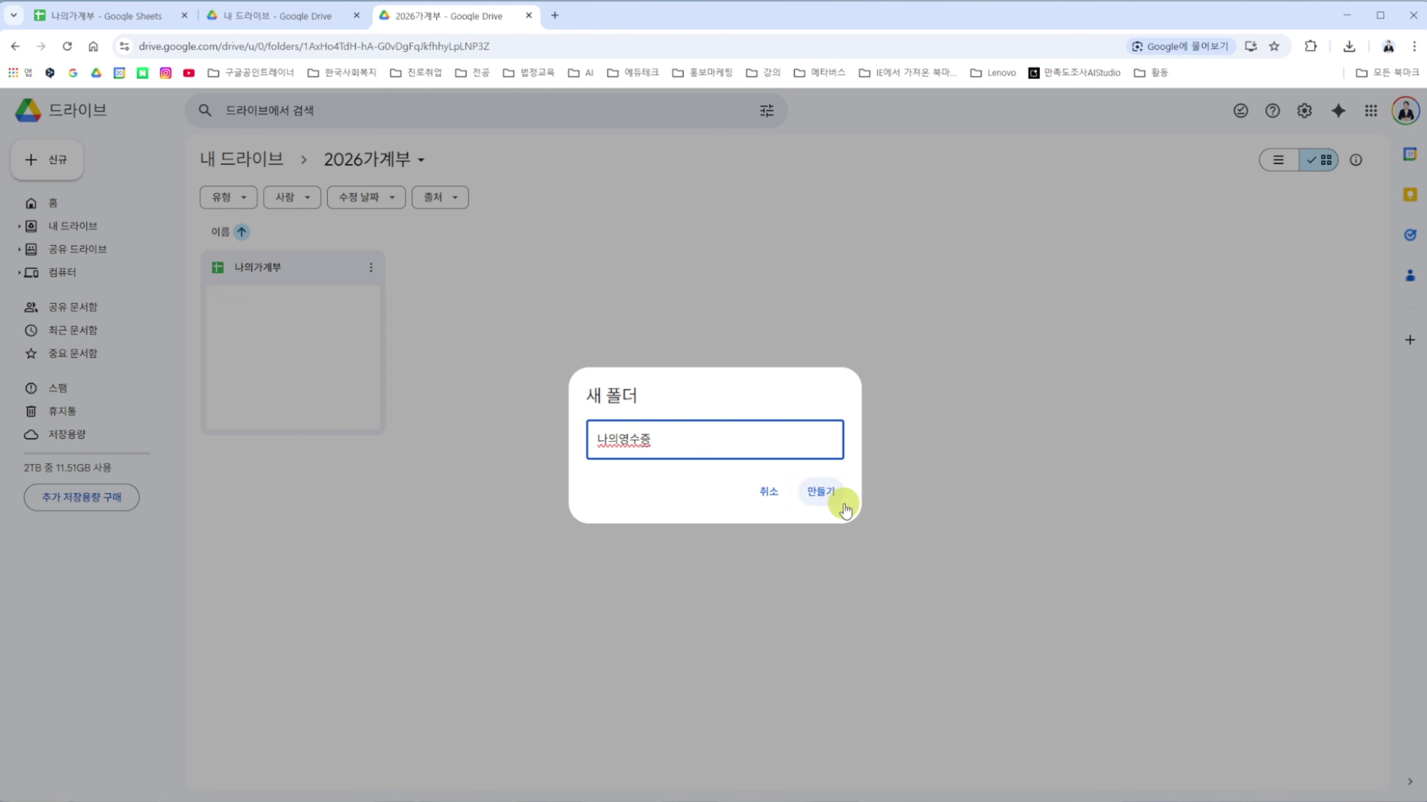
click(823, 493)
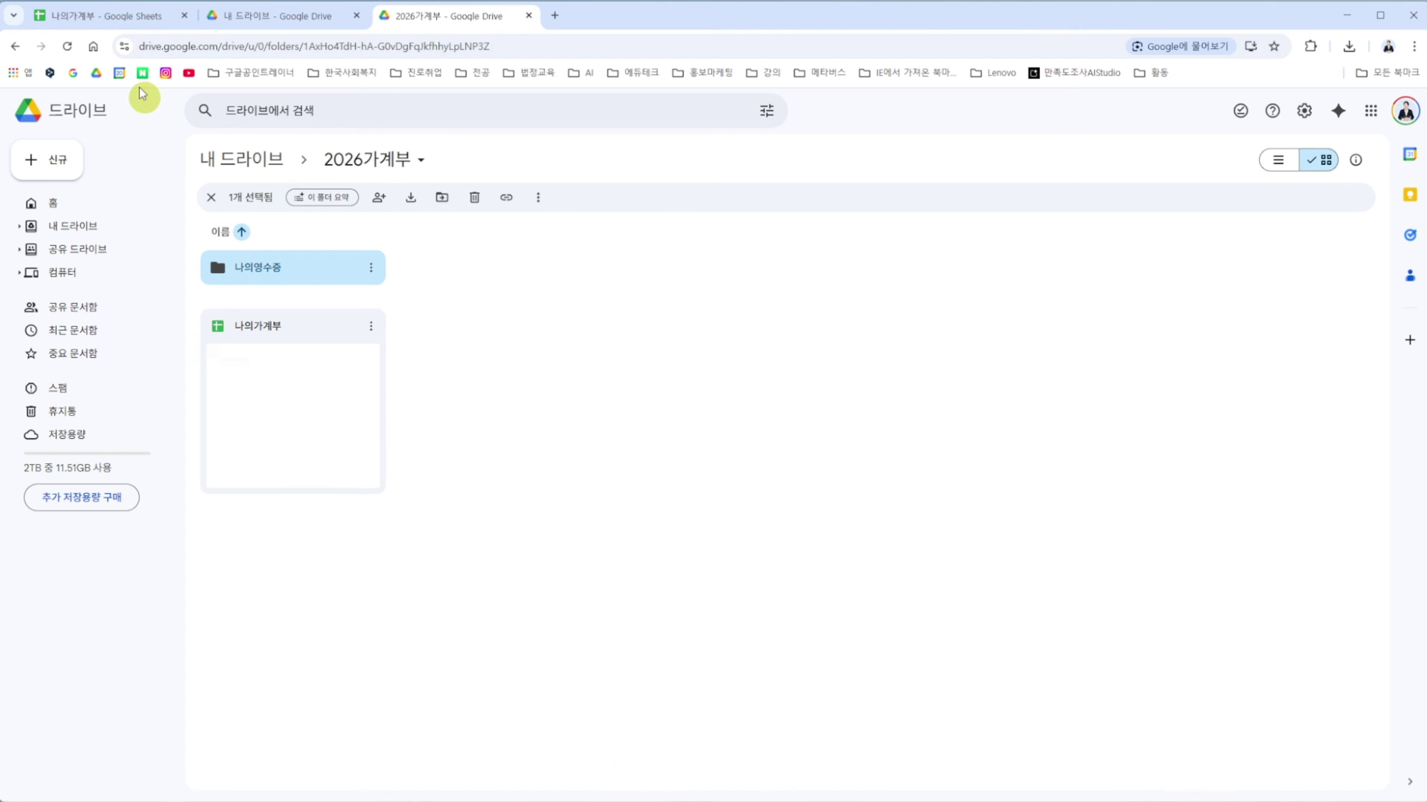
click(91, 19)
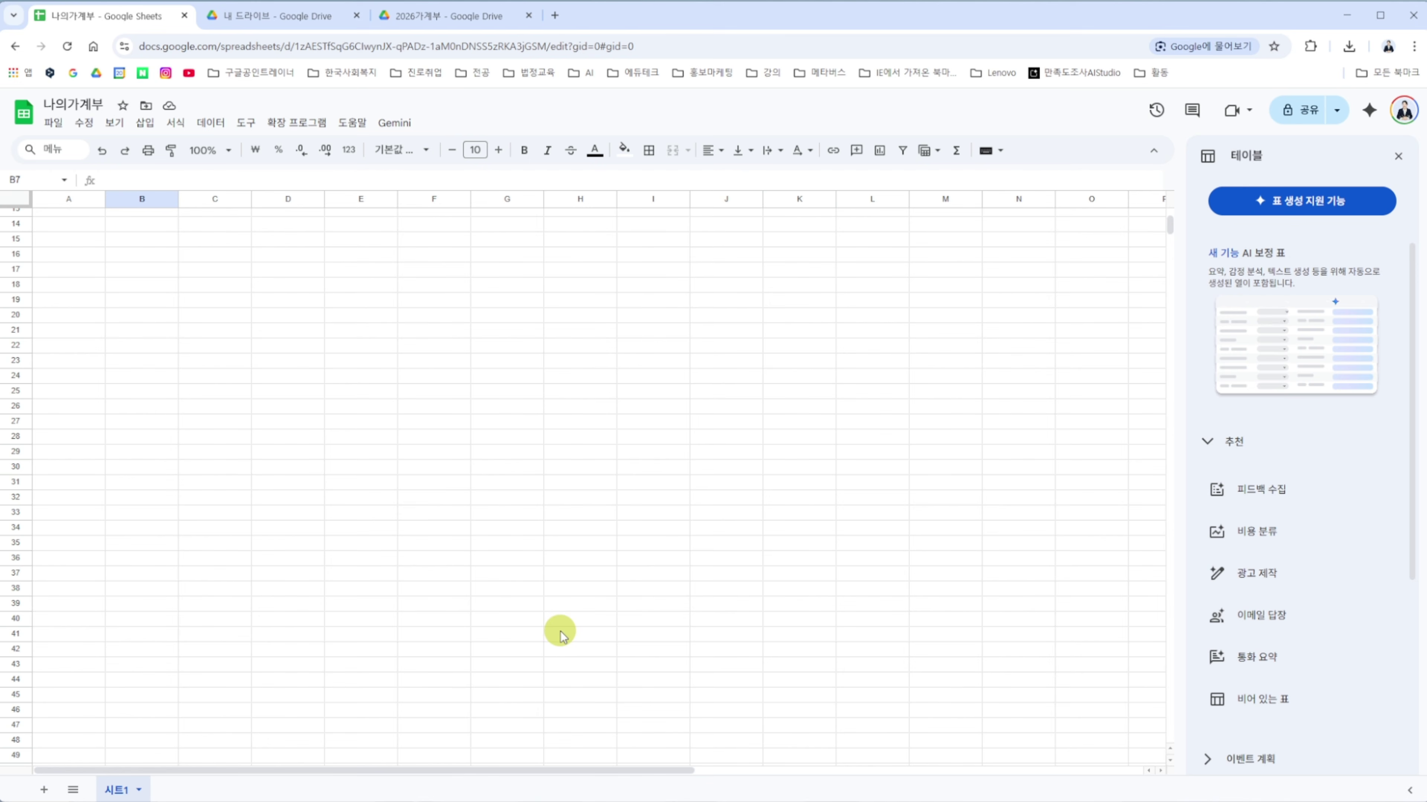
Step: Open the Apps Script project attached to the 나의가계부 spreadsheet and rename the project 나의앱스스크립트
click(506, 361)
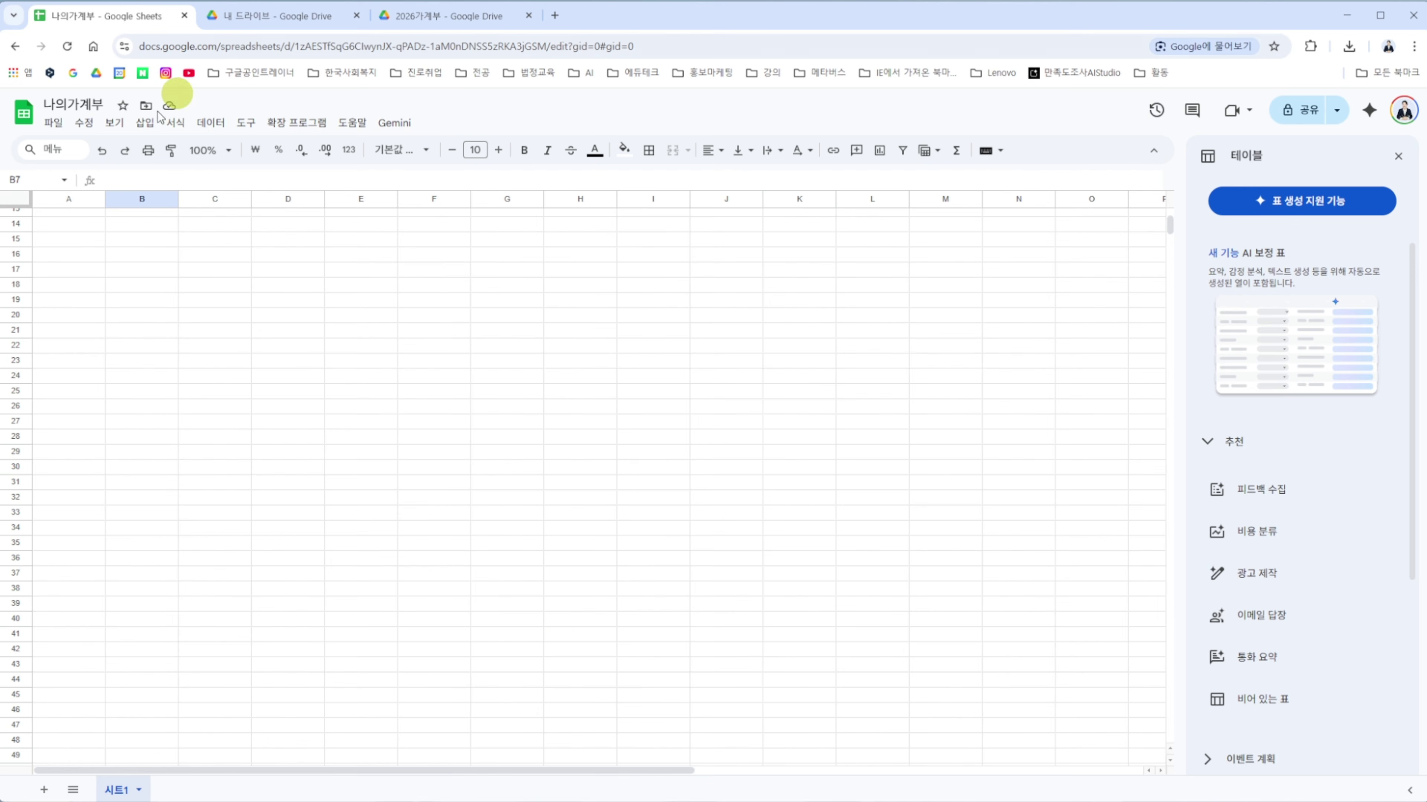
click(285, 125)
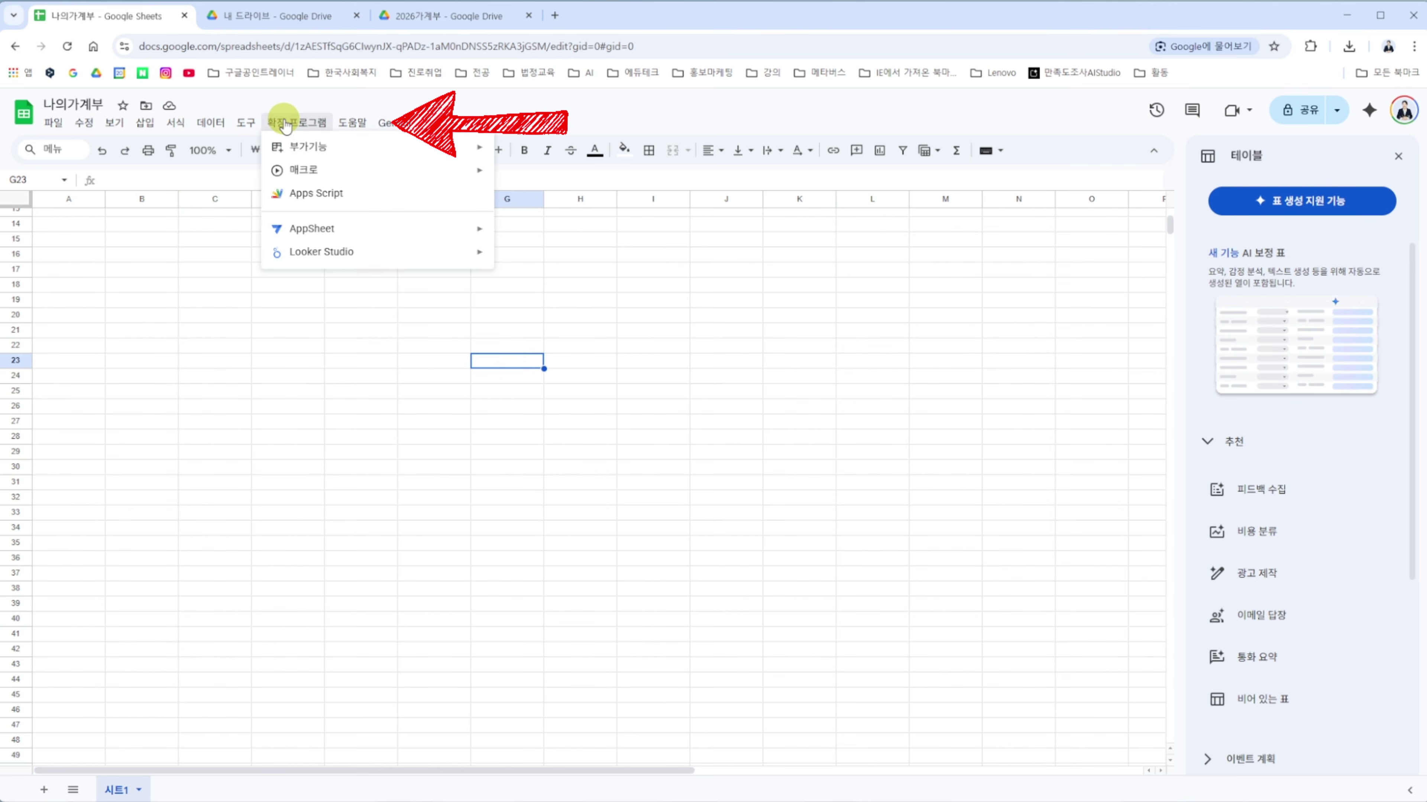
click(312, 197)
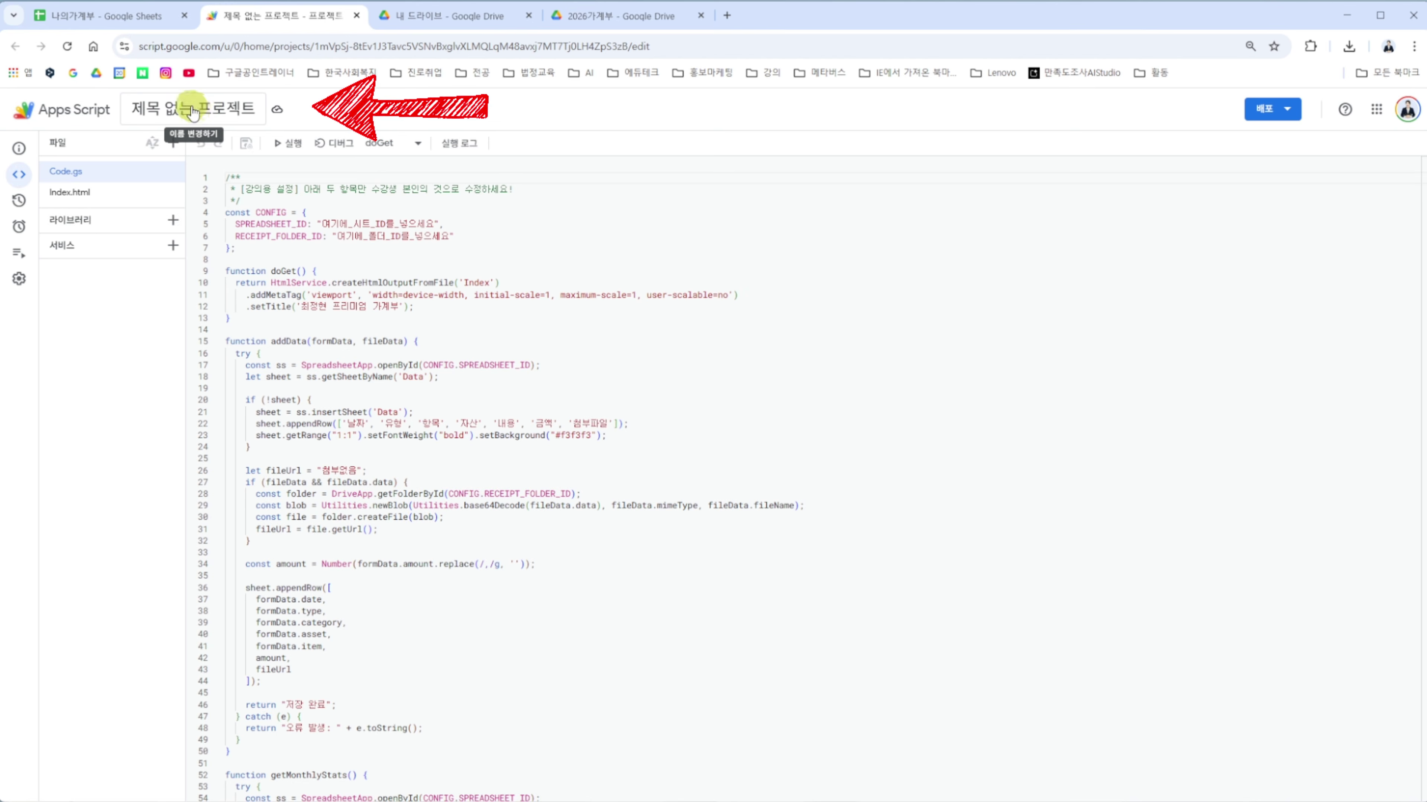
click(203, 110)
text(나의앱스스크립트)
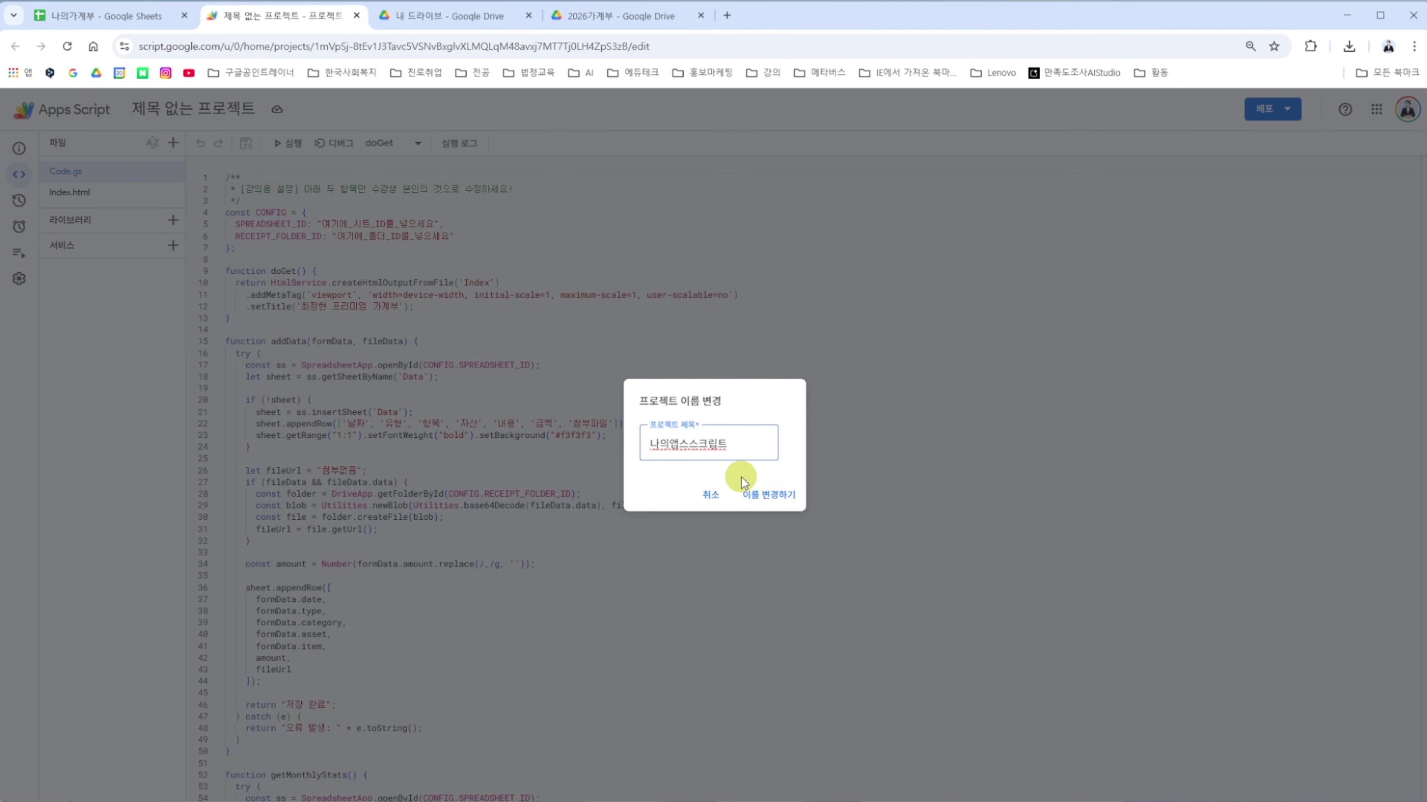
click(769, 494)
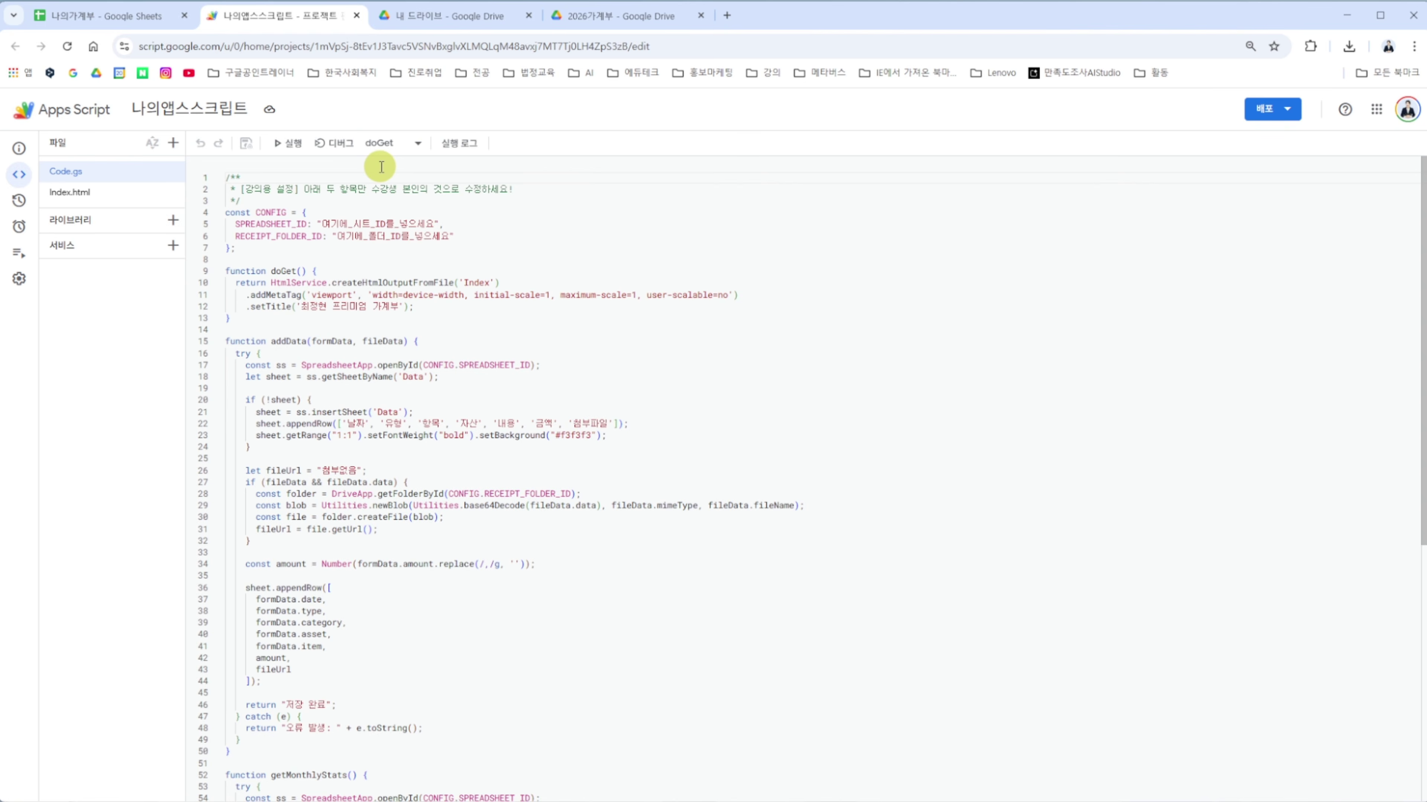
Step: Examine the code in Code.gs, reading through the addData and getMonthlyStats functions
scroll(352, 401, down, 2)
scroll(352, 401, down, 1)
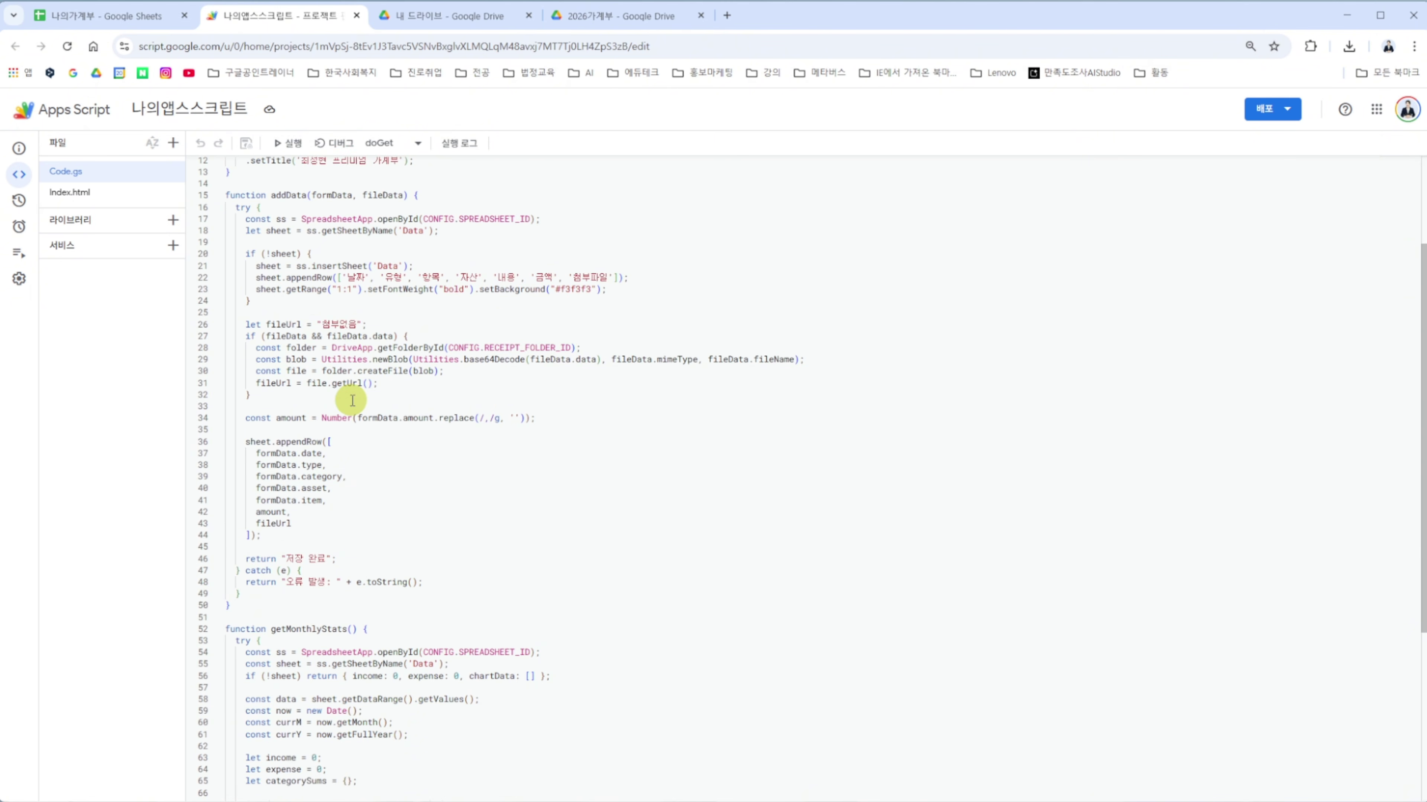
scroll(352, 400, down, 3)
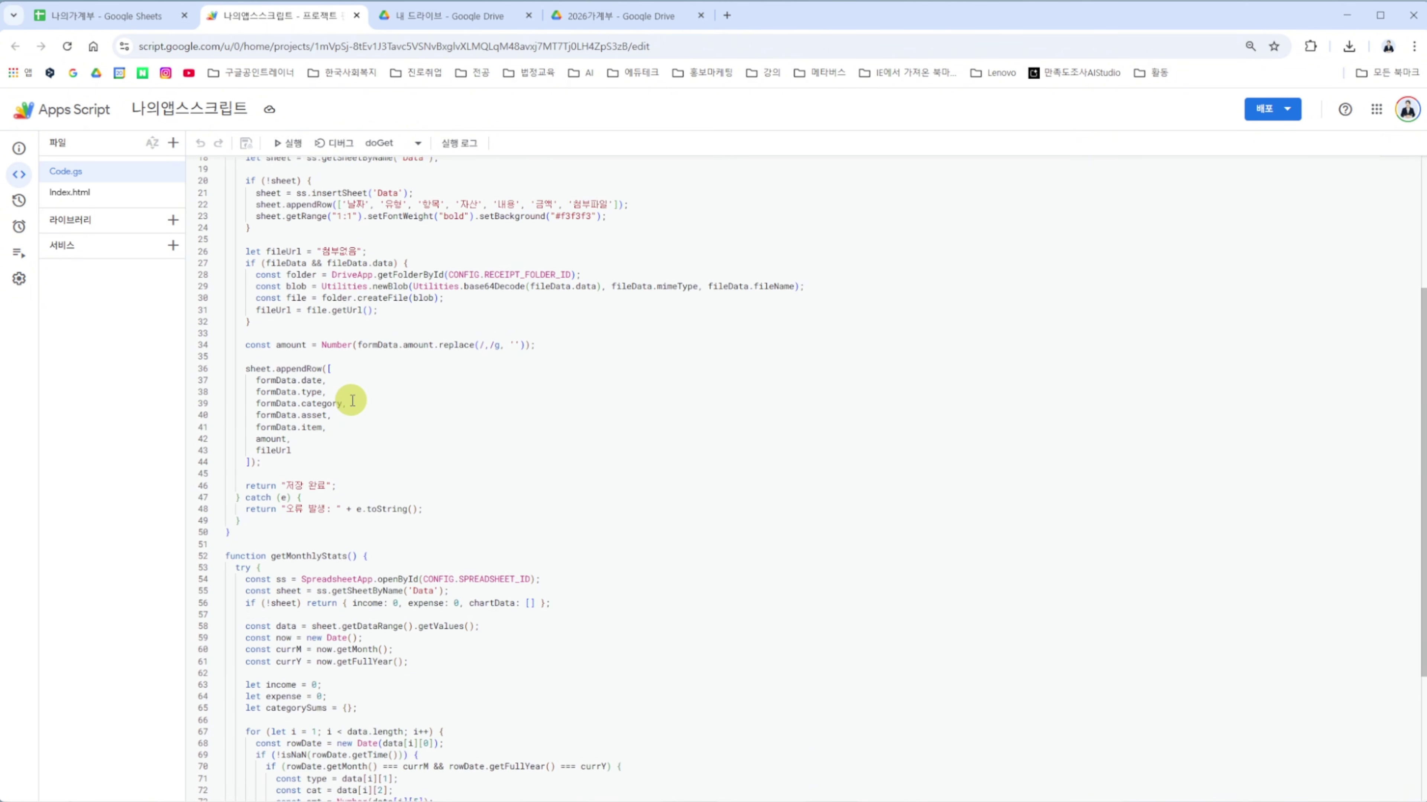
scroll(352, 400, down, 1)
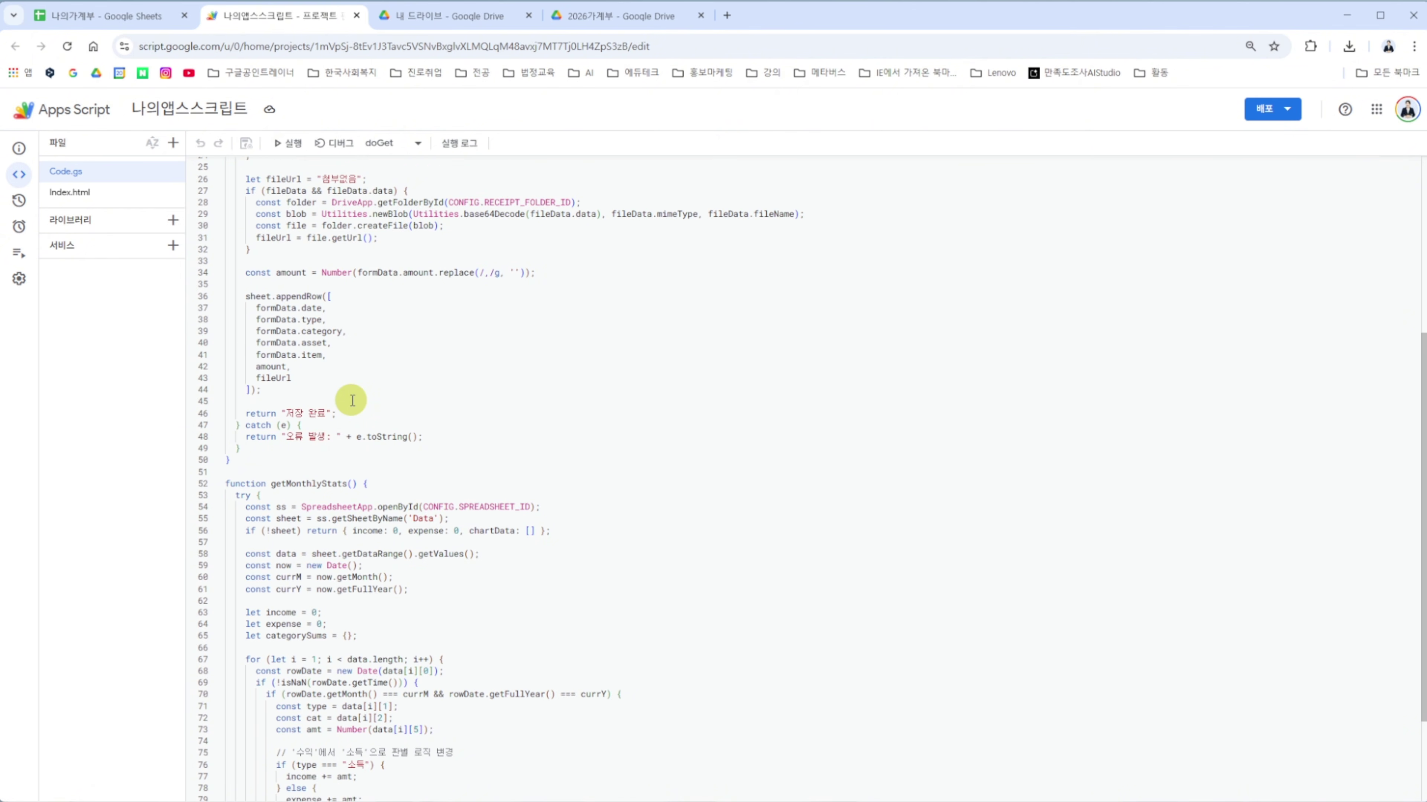
scroll(350, 399, up, 4)
click(263, 219)
drag(247, 208, 505, 372)
click(284, 388)
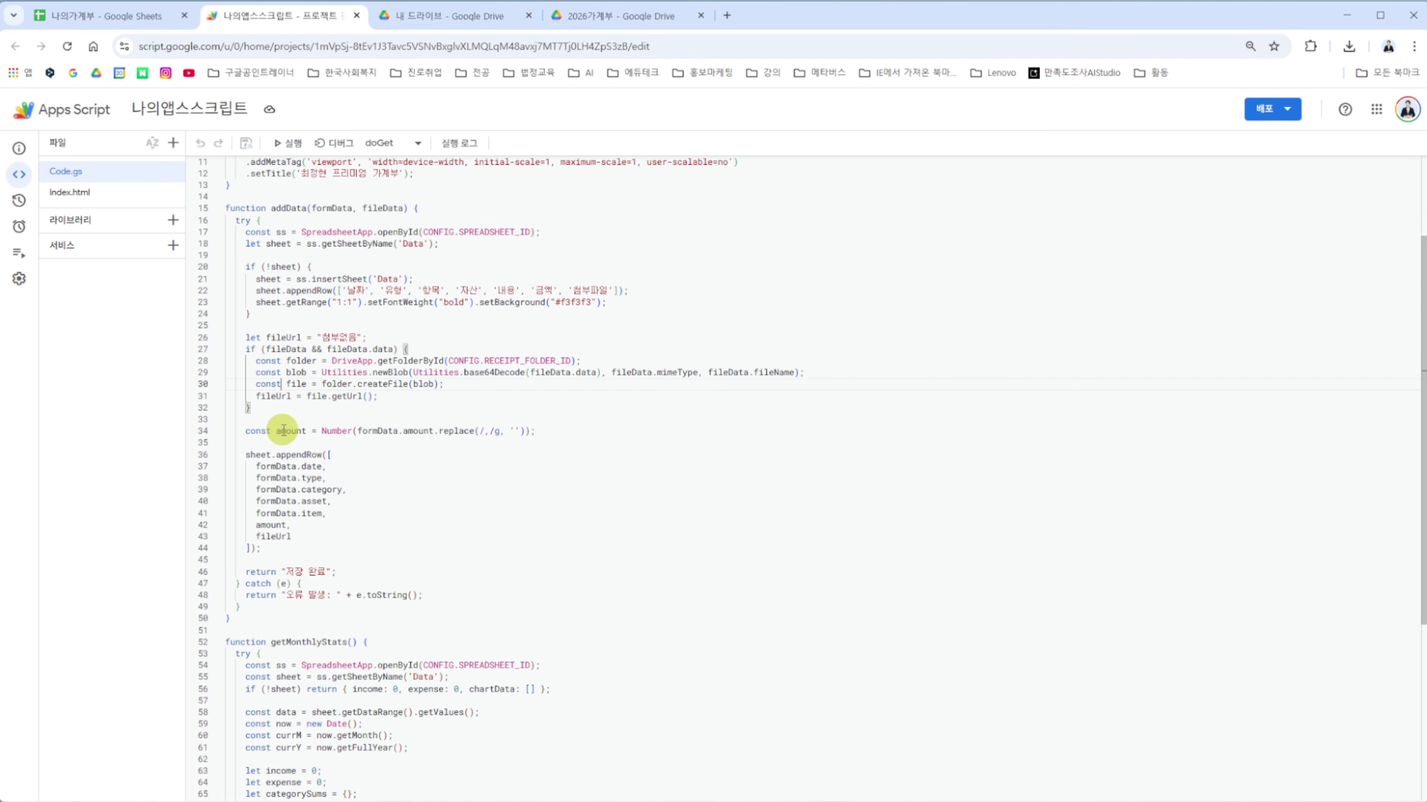
double_click(284, 430)
drag(242, 337, 418, 516)
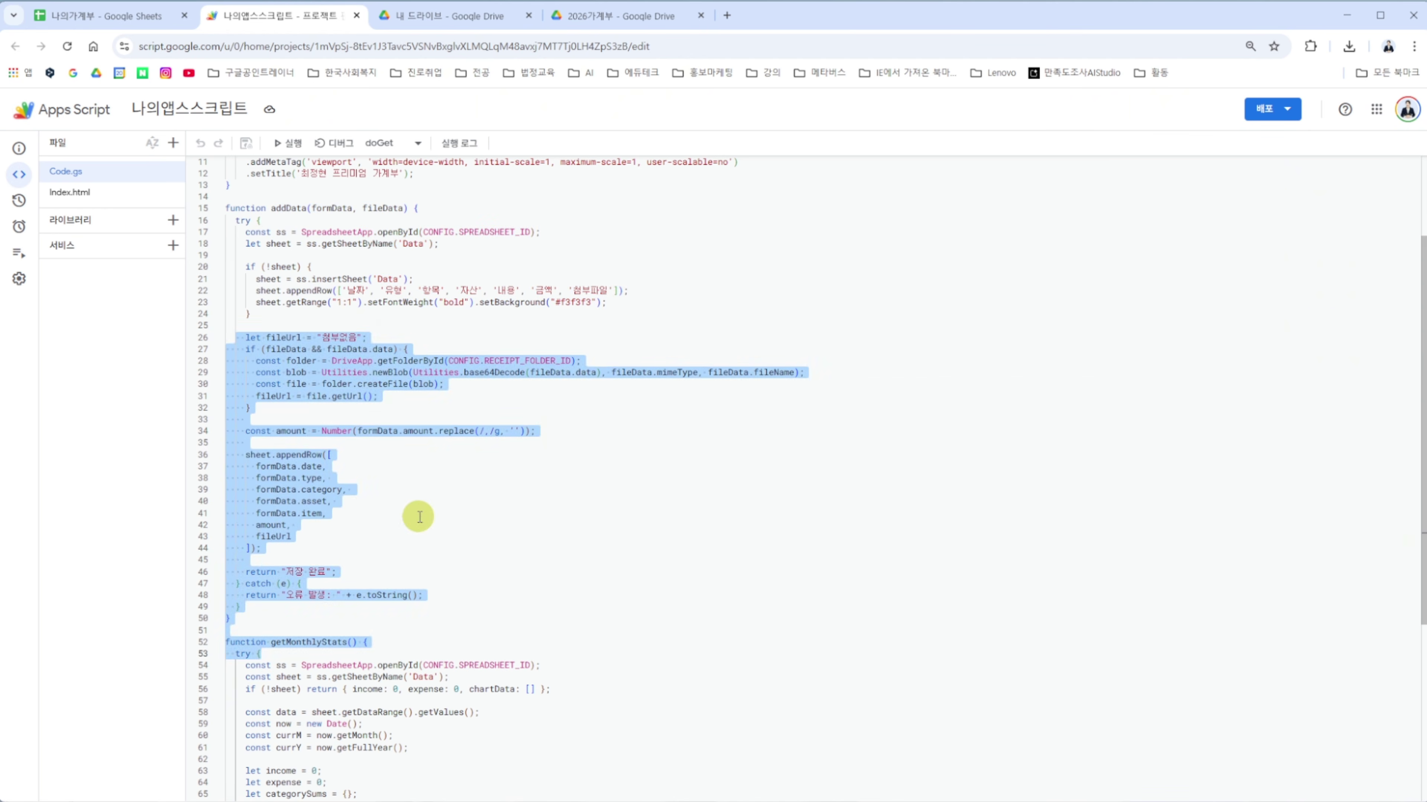
scroll(416, 516, down, 5)
click(297, 470)
drag(272, 414, 525, 747)
click(344, 445)
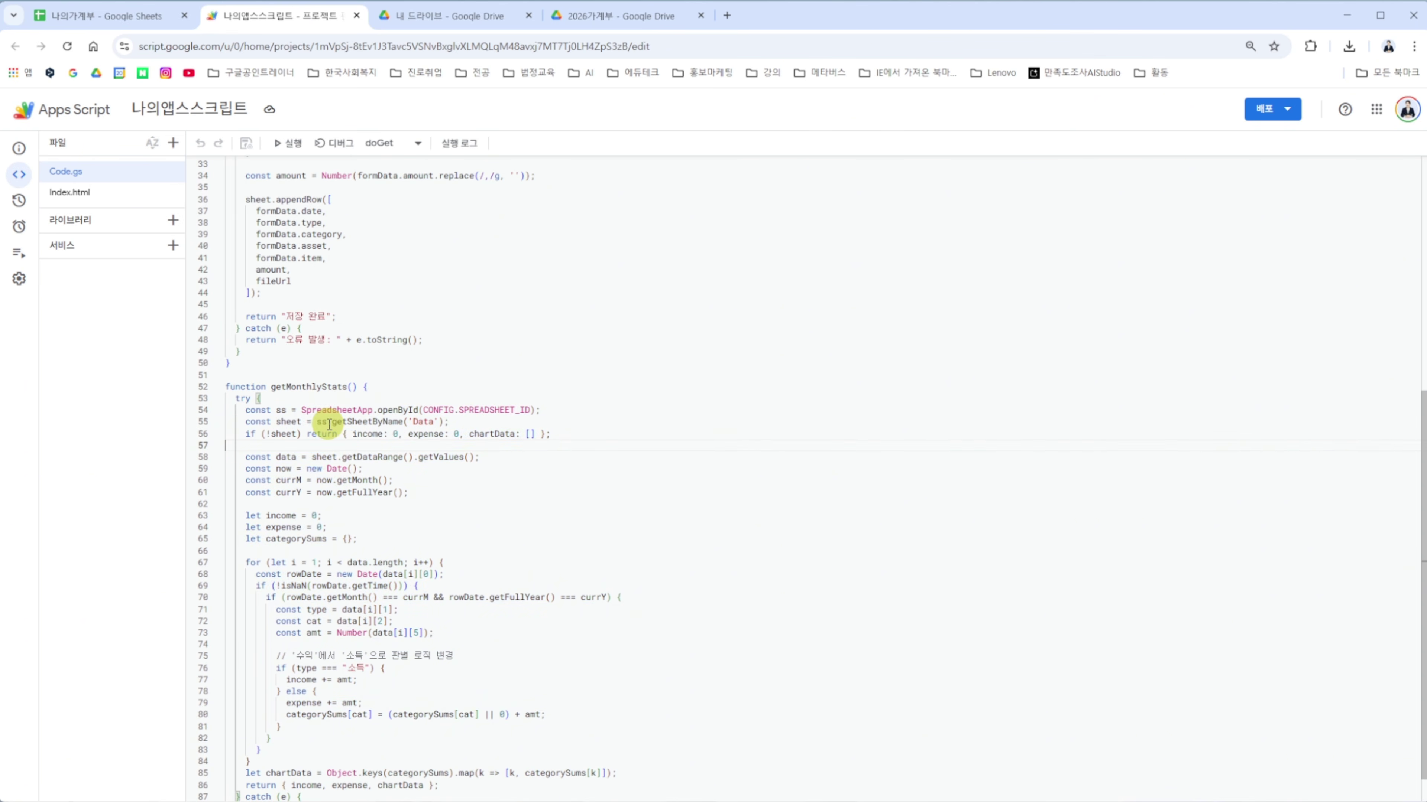
scroll(329, 426, down, 1)
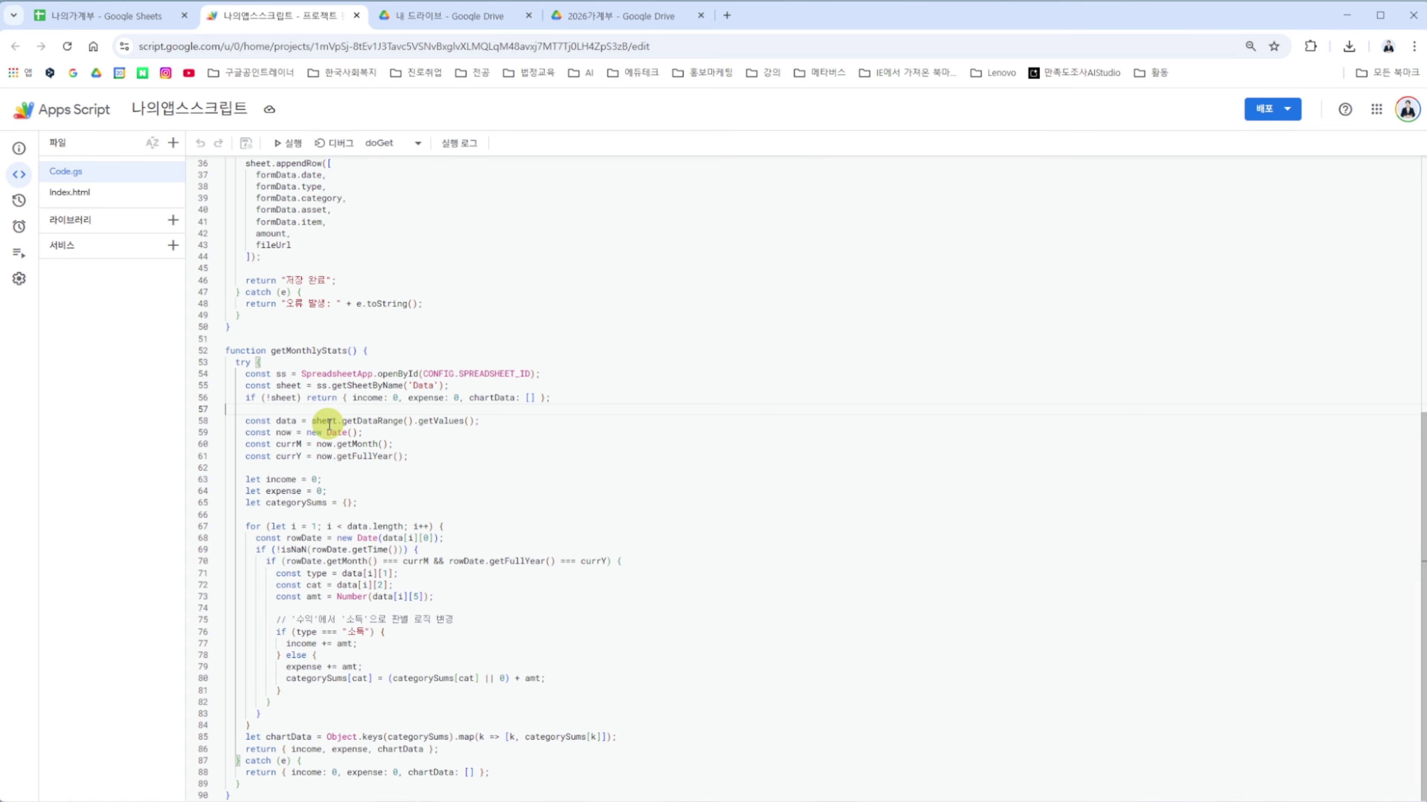